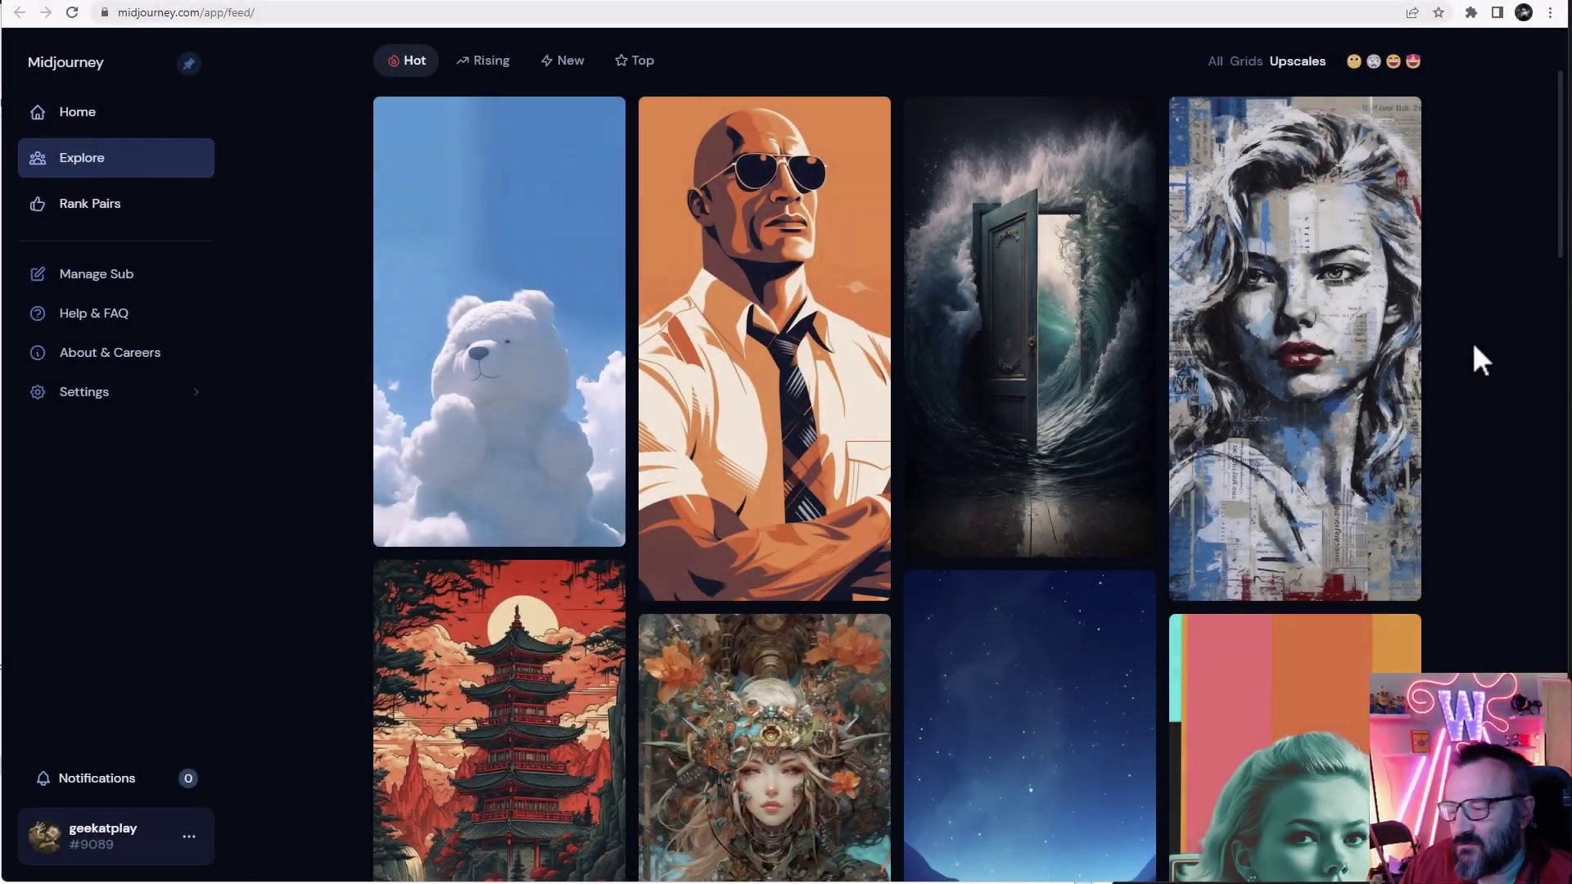
# Scroll the Midjourney Explore feed, then open the Basic, Standard and Pro subscription plans page.
pyautogui.scroll(-5, 1474, 347)
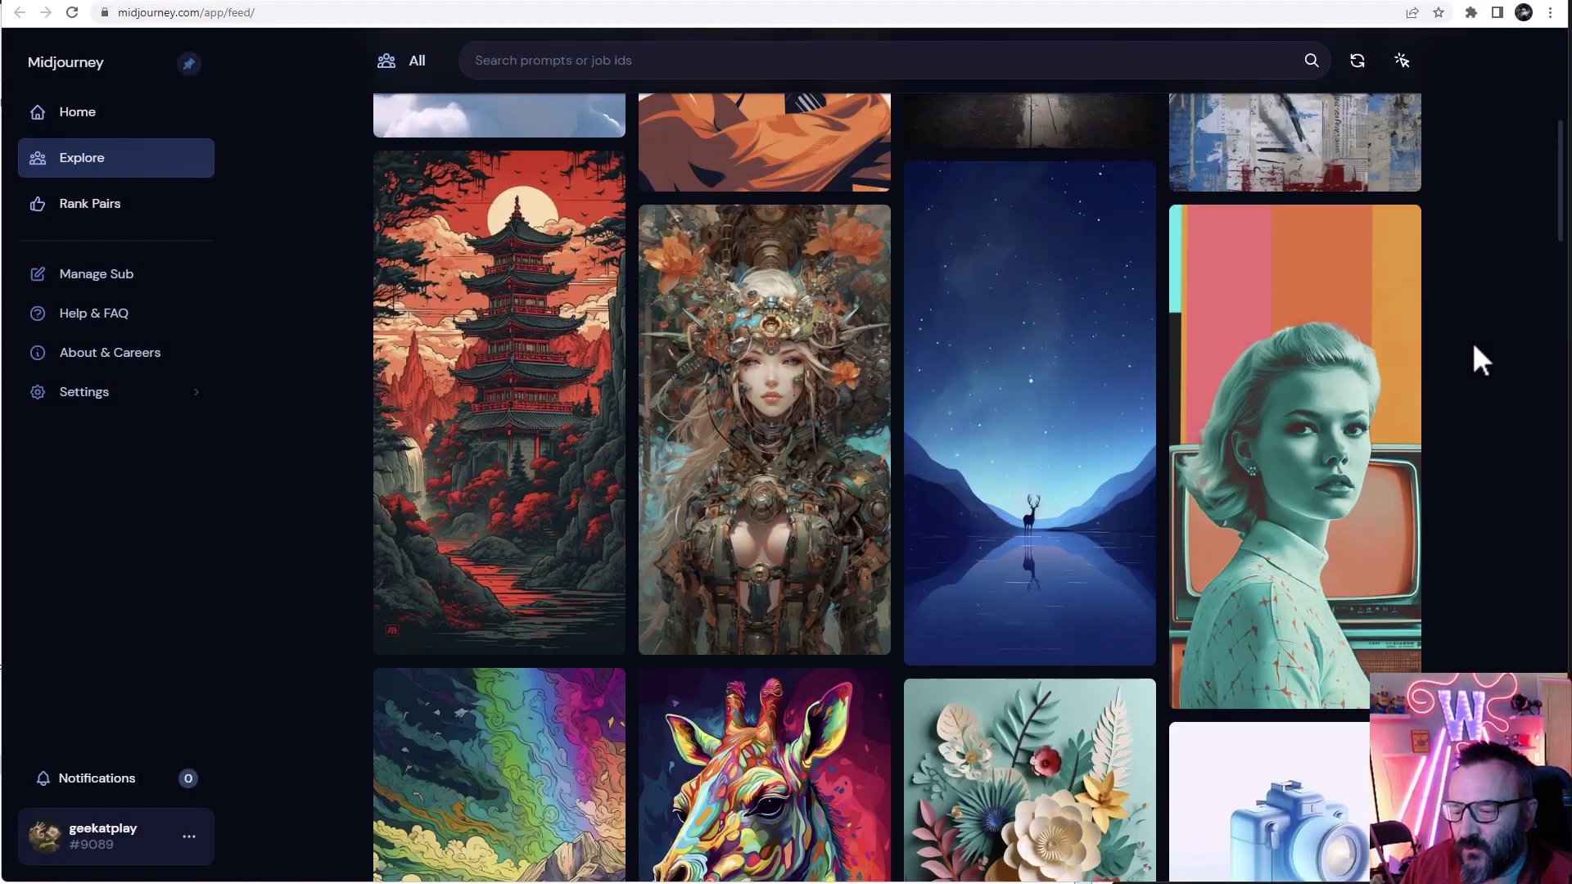
pyautogui.scroll(-2, 1474, 346)
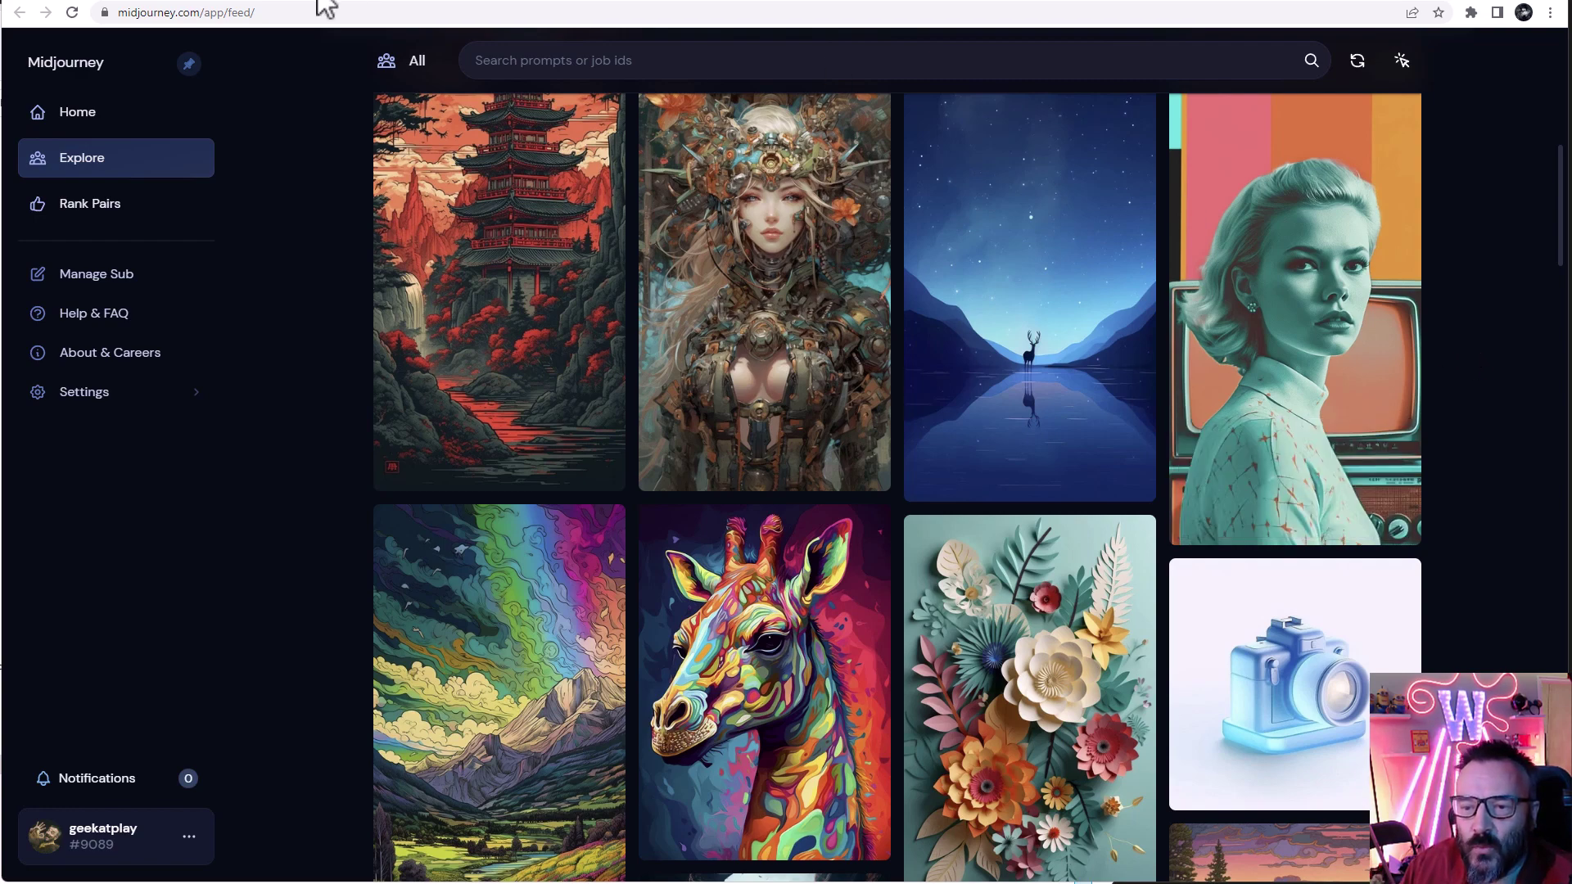
pyautogui.click(270, 3)
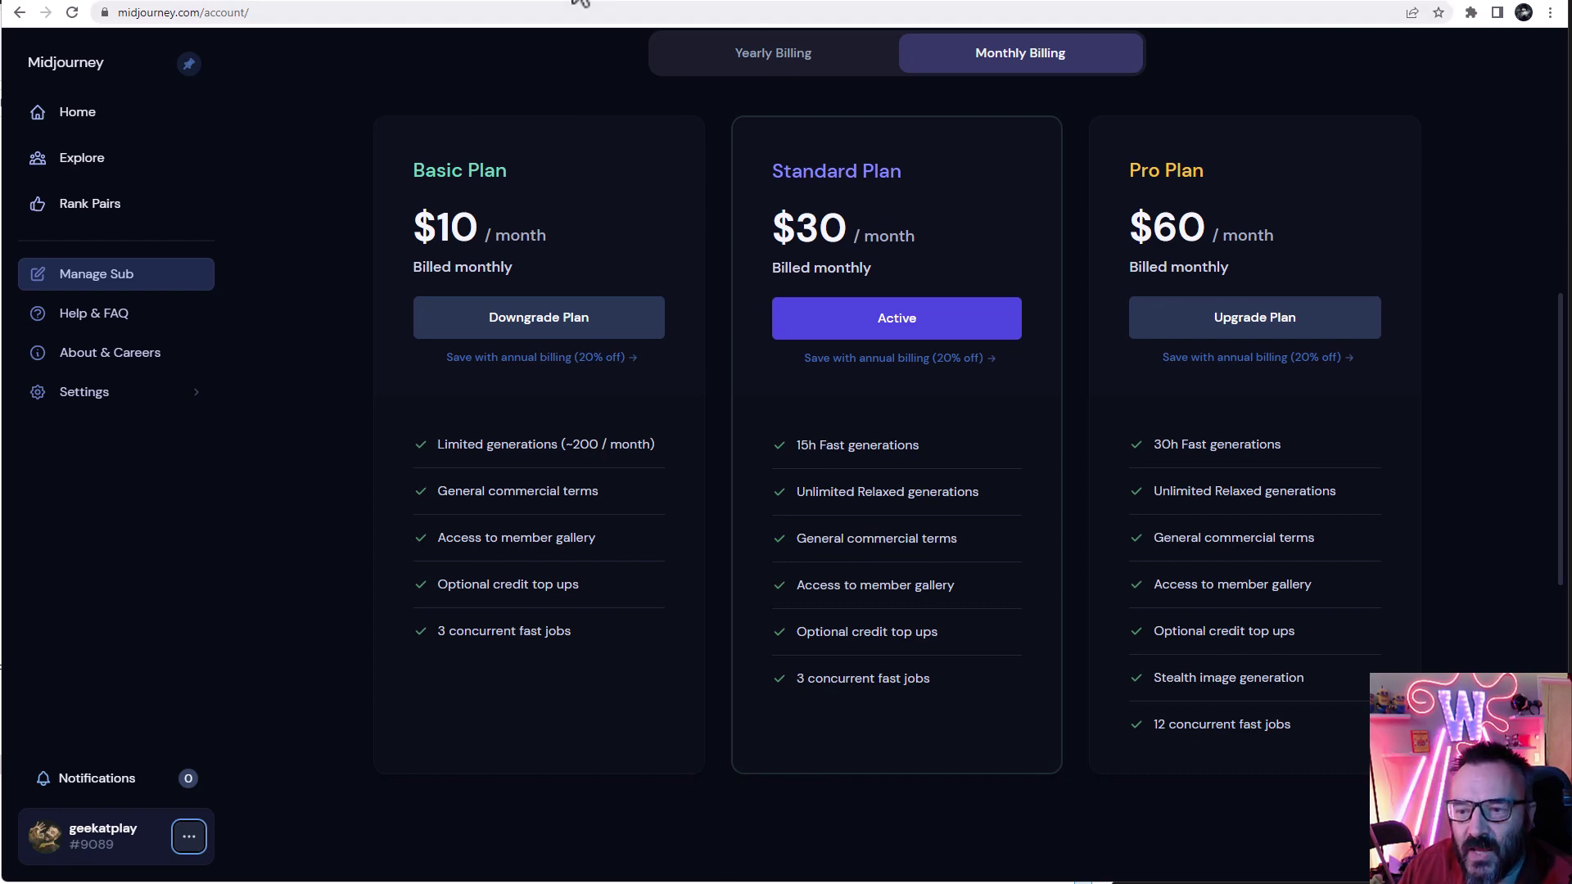
# Switch to the Leonardo.Ai tab showing featured models and a 150-token balance.
pyautogui.hotkey('ctrl', 'Tab')
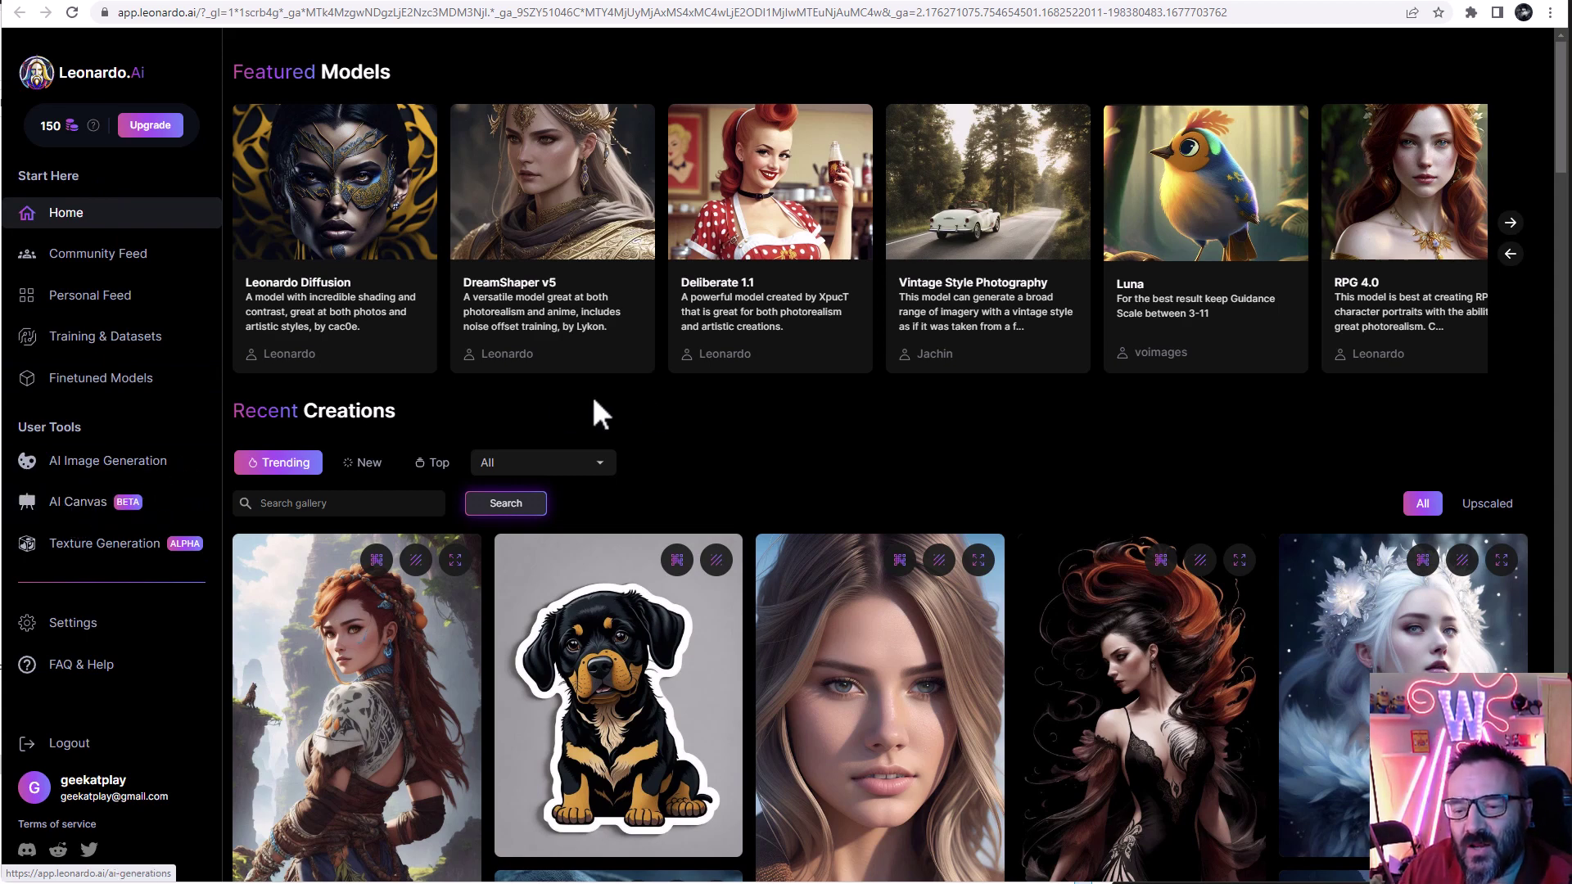
# Confirm whitelisted access on the leonardo.ai site to get back to the app home page.
pyautogui.scroll(-2, 786, 411)
pyautogui.scroll(2, 793, 431)
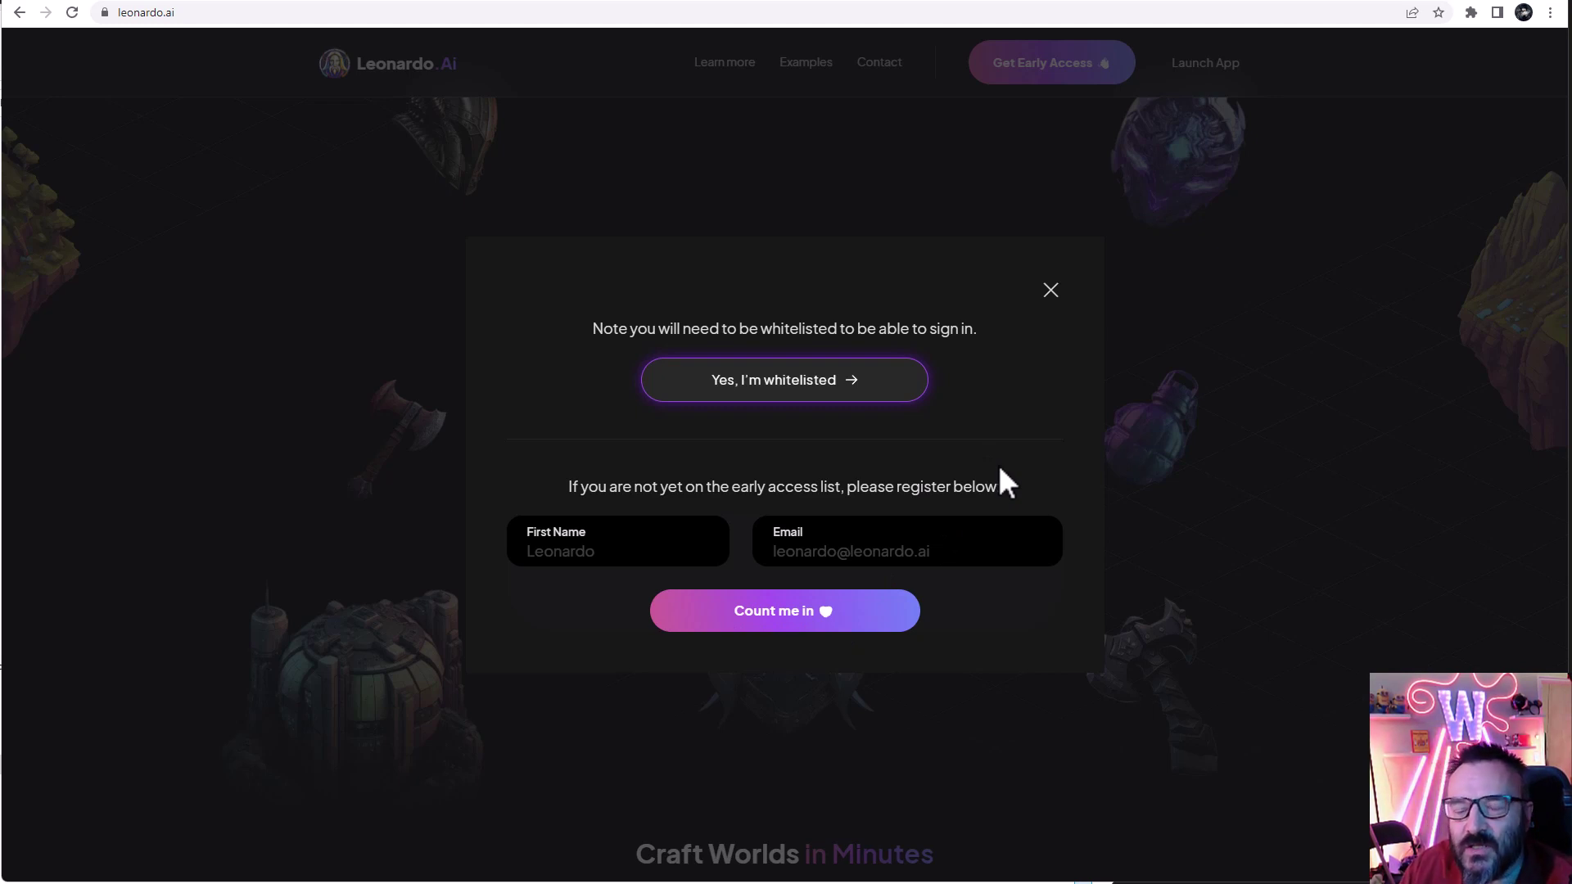
pyautogui.click(704, 2)
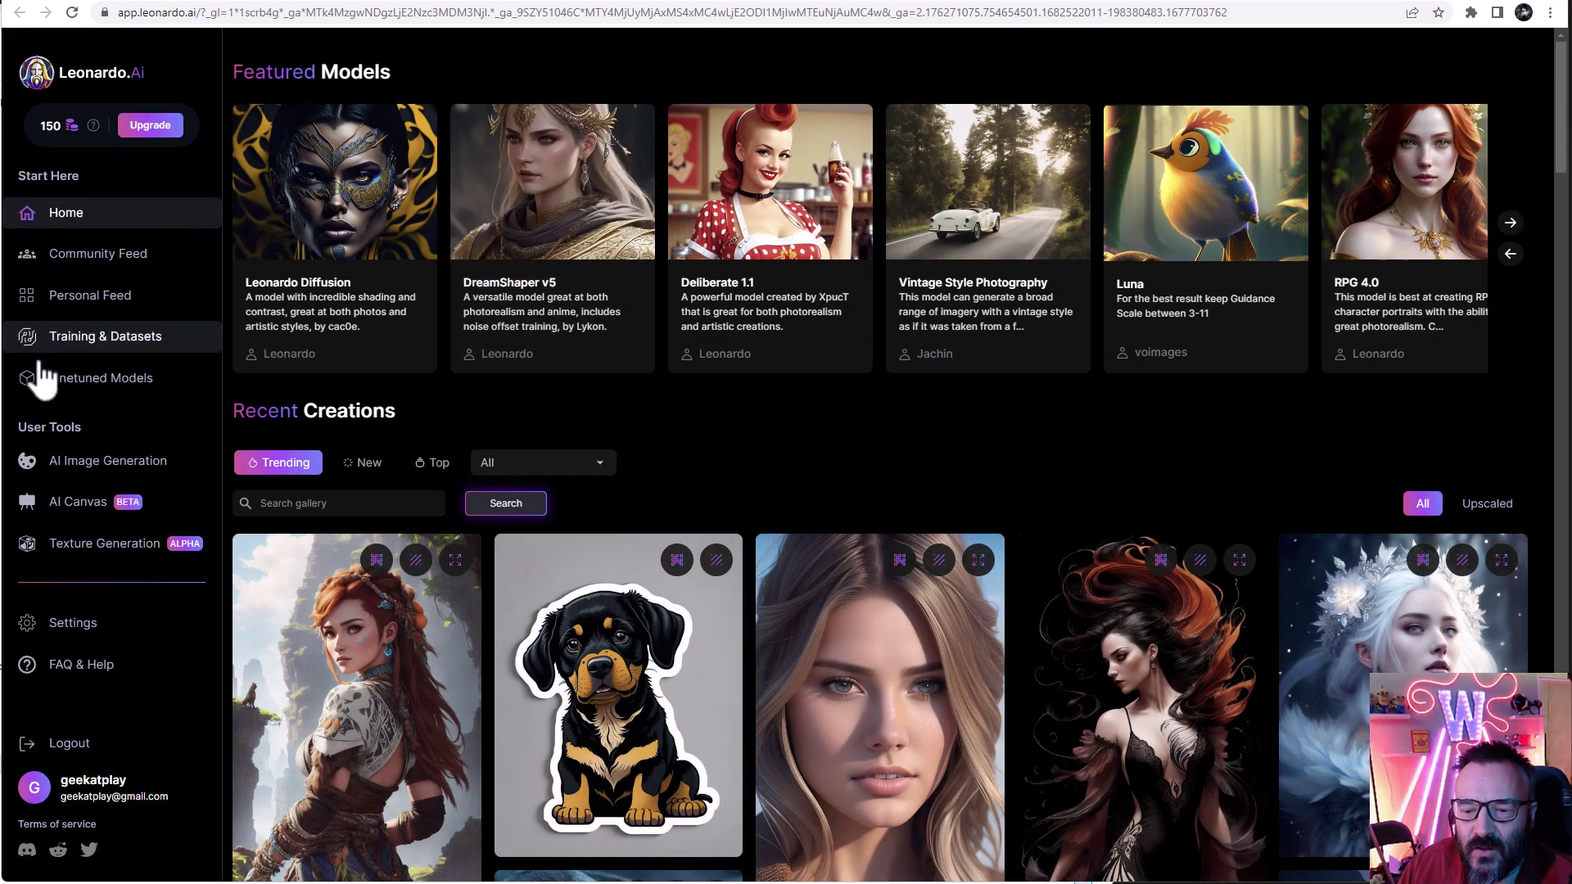
pyautogui.click(24, 461)
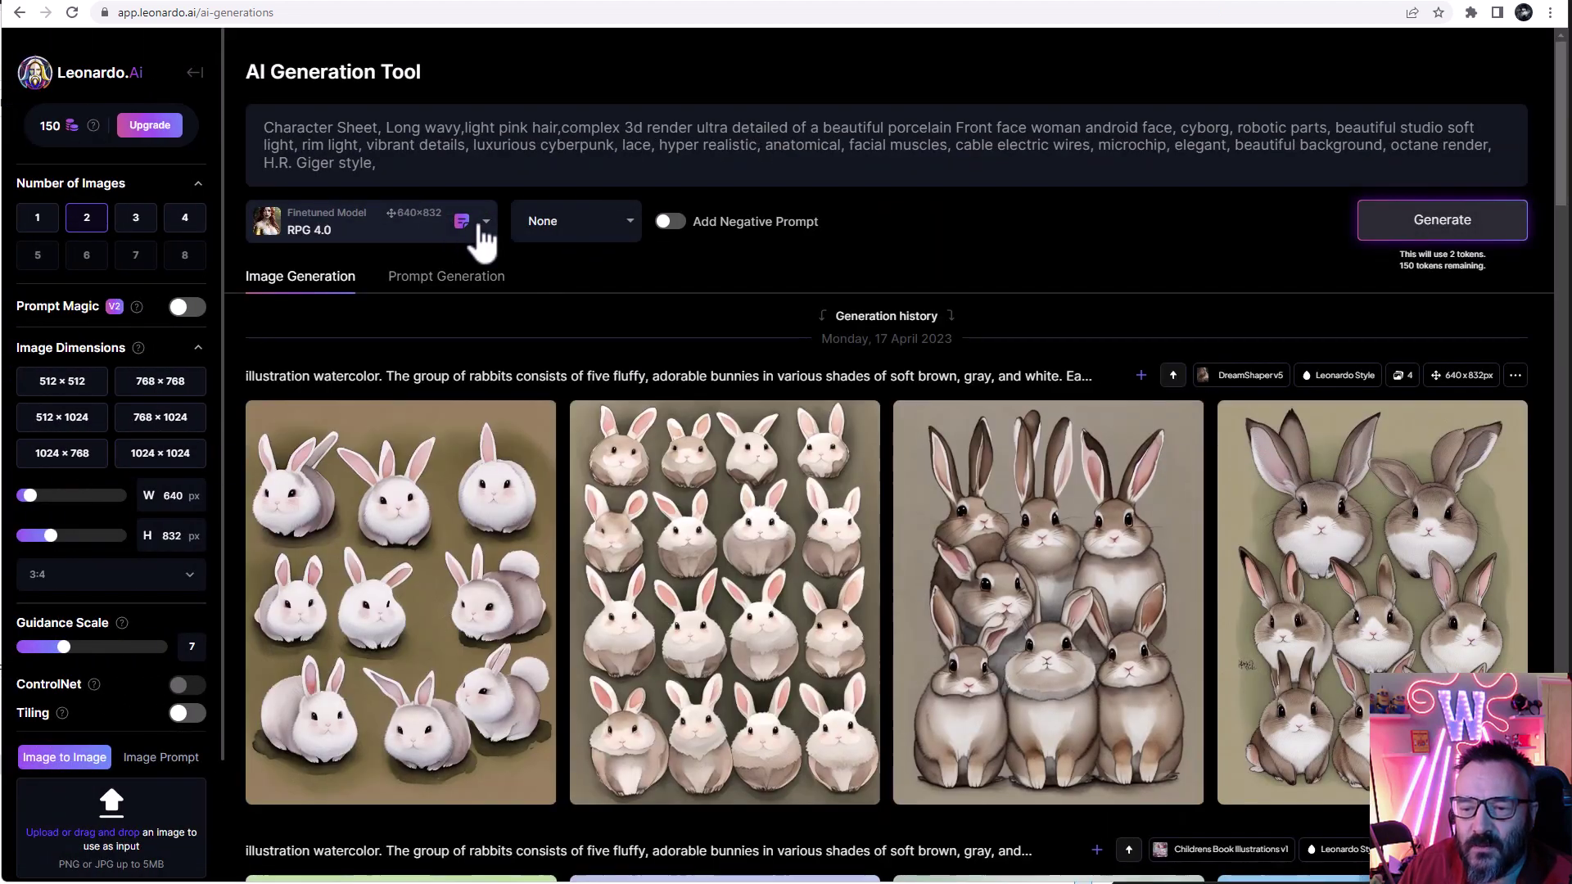
pyautogui.click(469, 231)
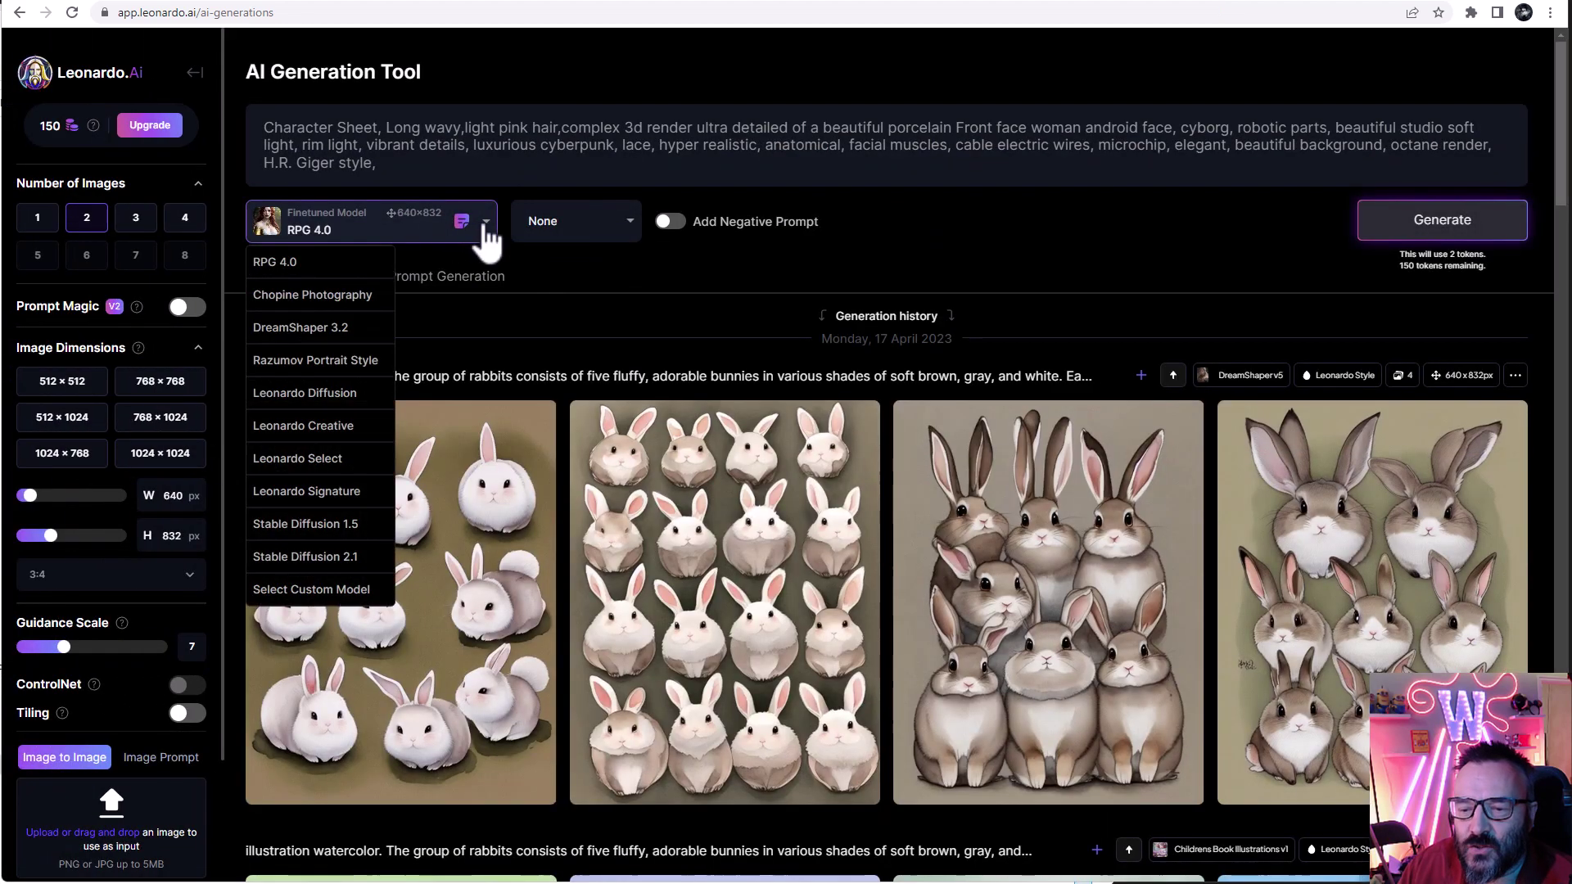
pyautogui.click(317, 589)
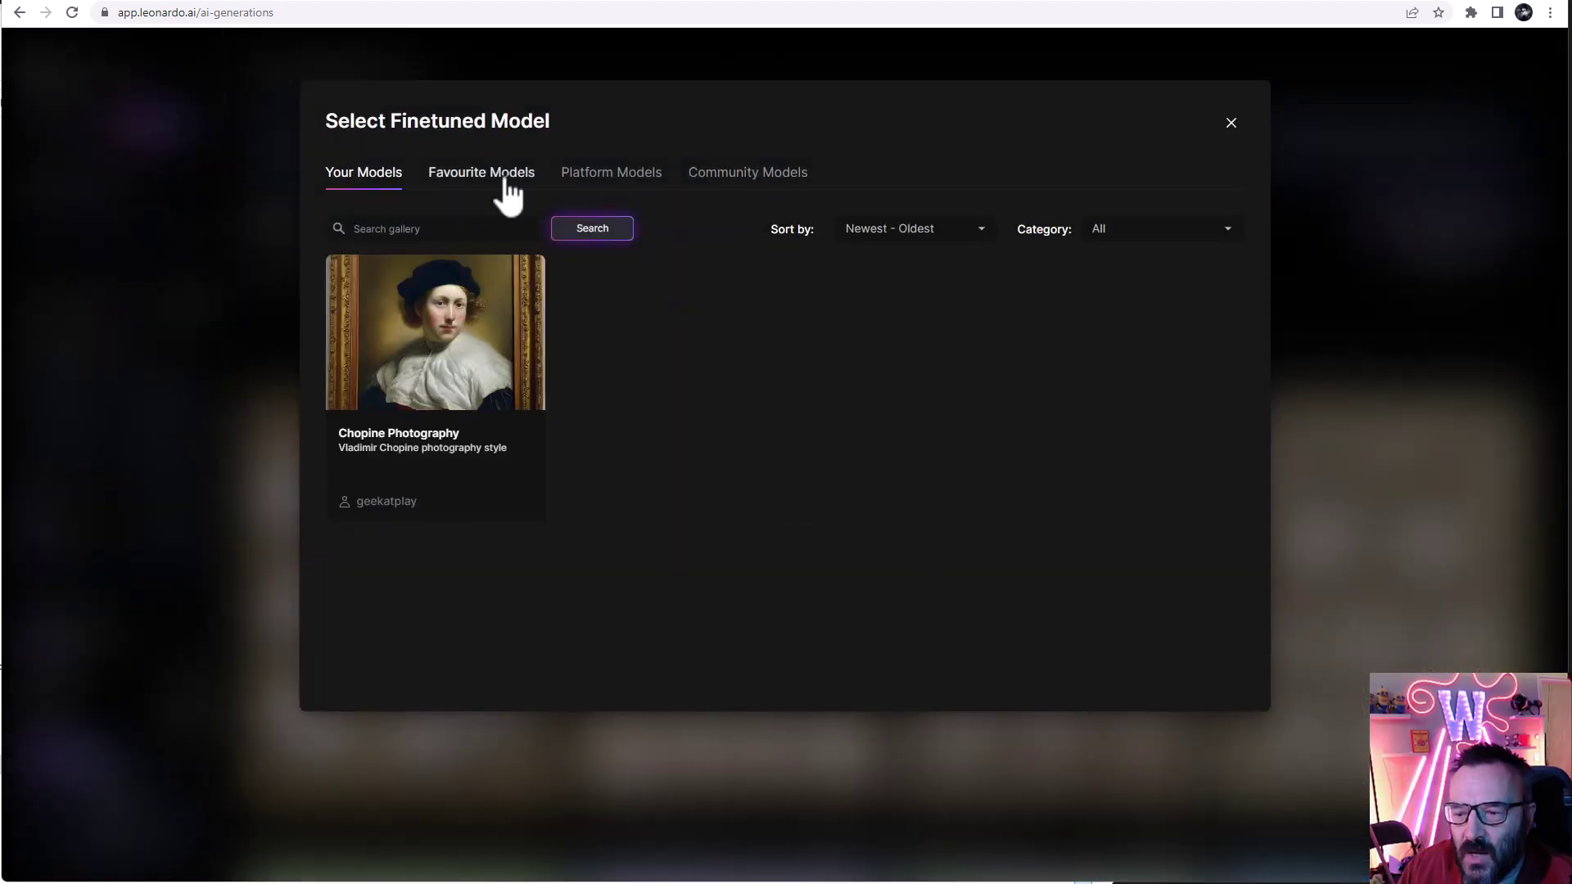
pyautogui.click(596, 176)
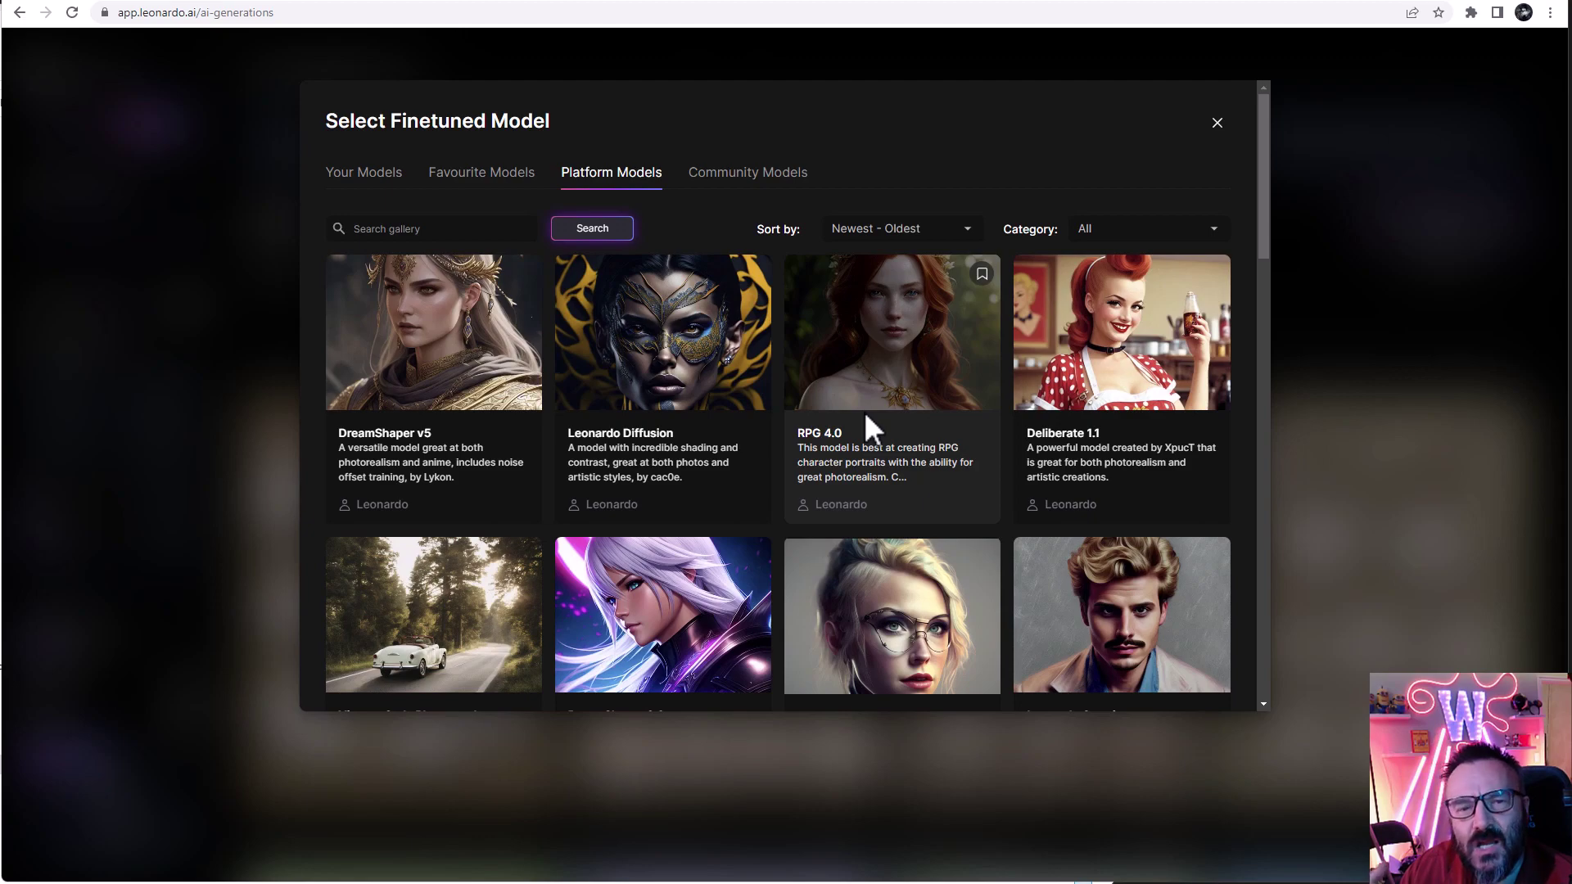
pyautogui.scroll(-10, 982, 467)
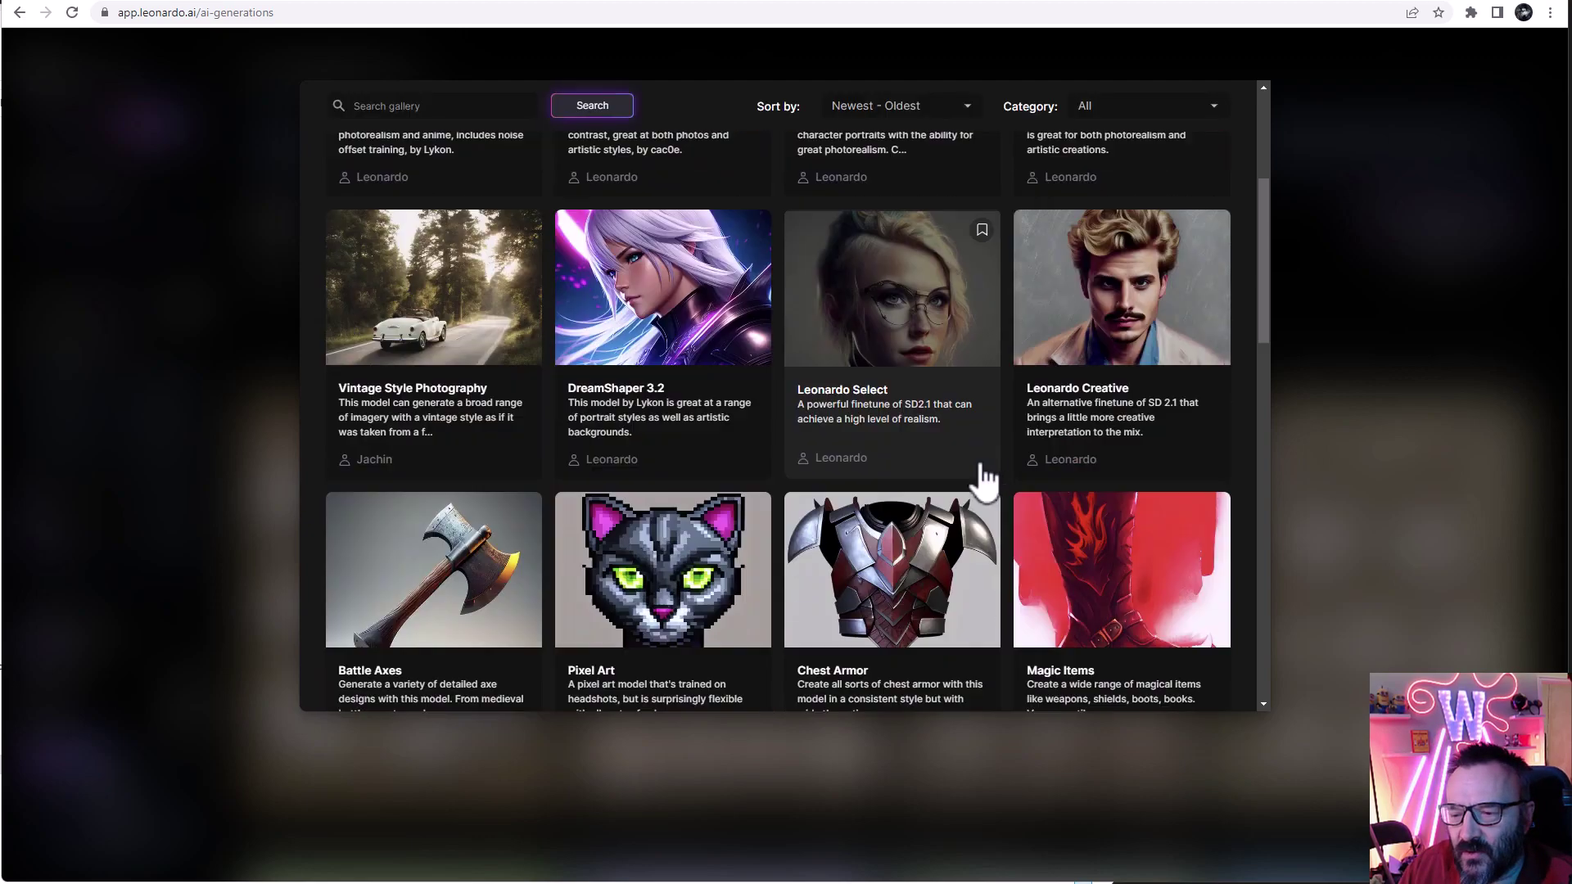
pyautogui.scroll(10, 966, 489)
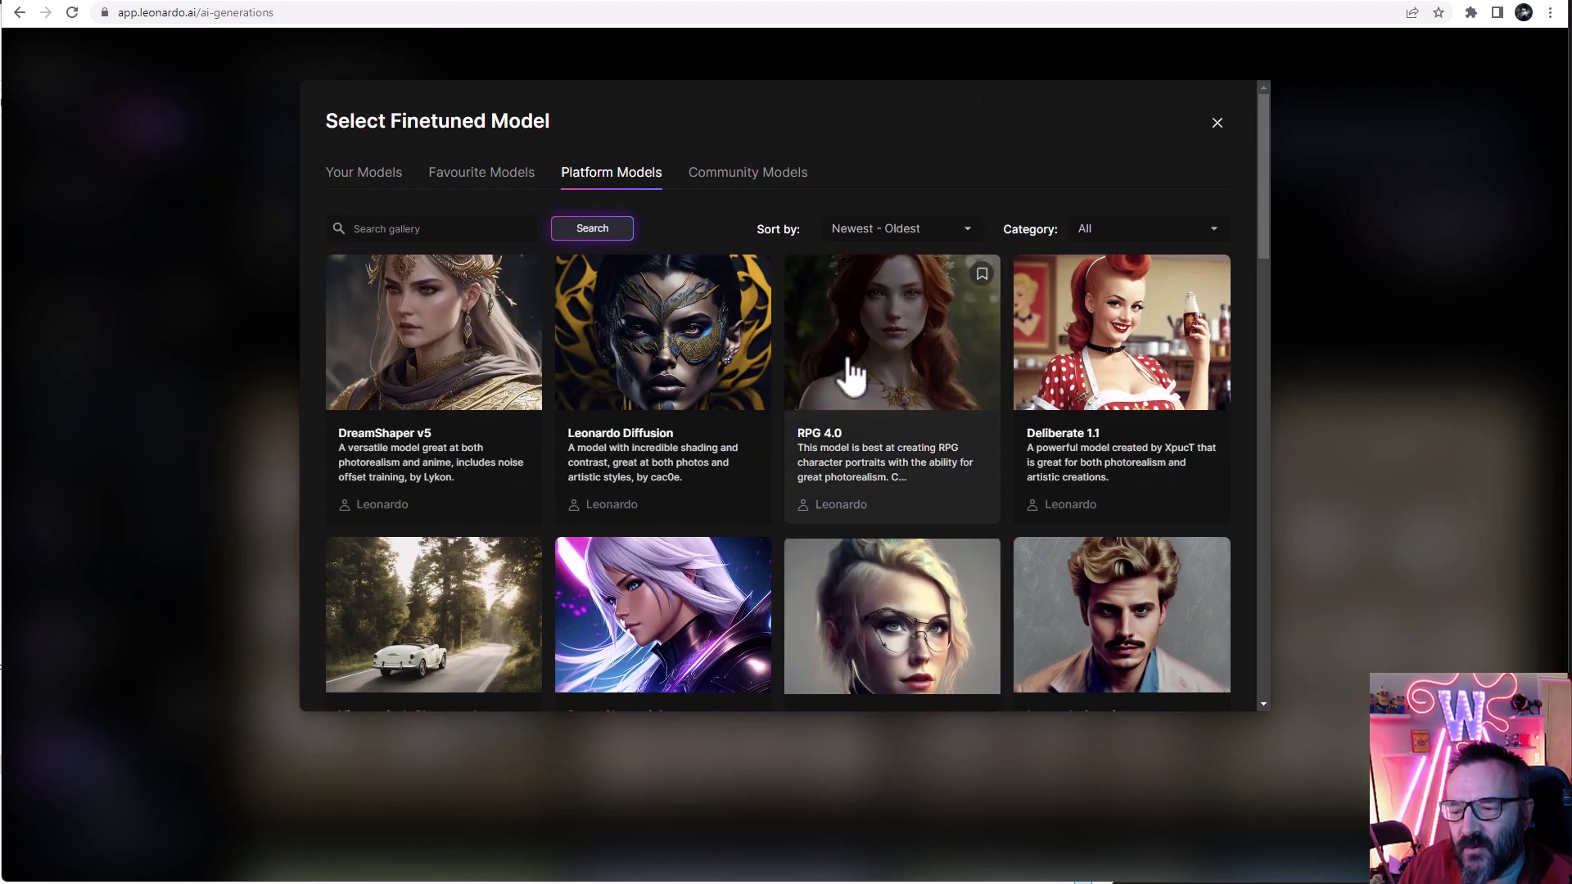
pyautogui.click(758, 181)
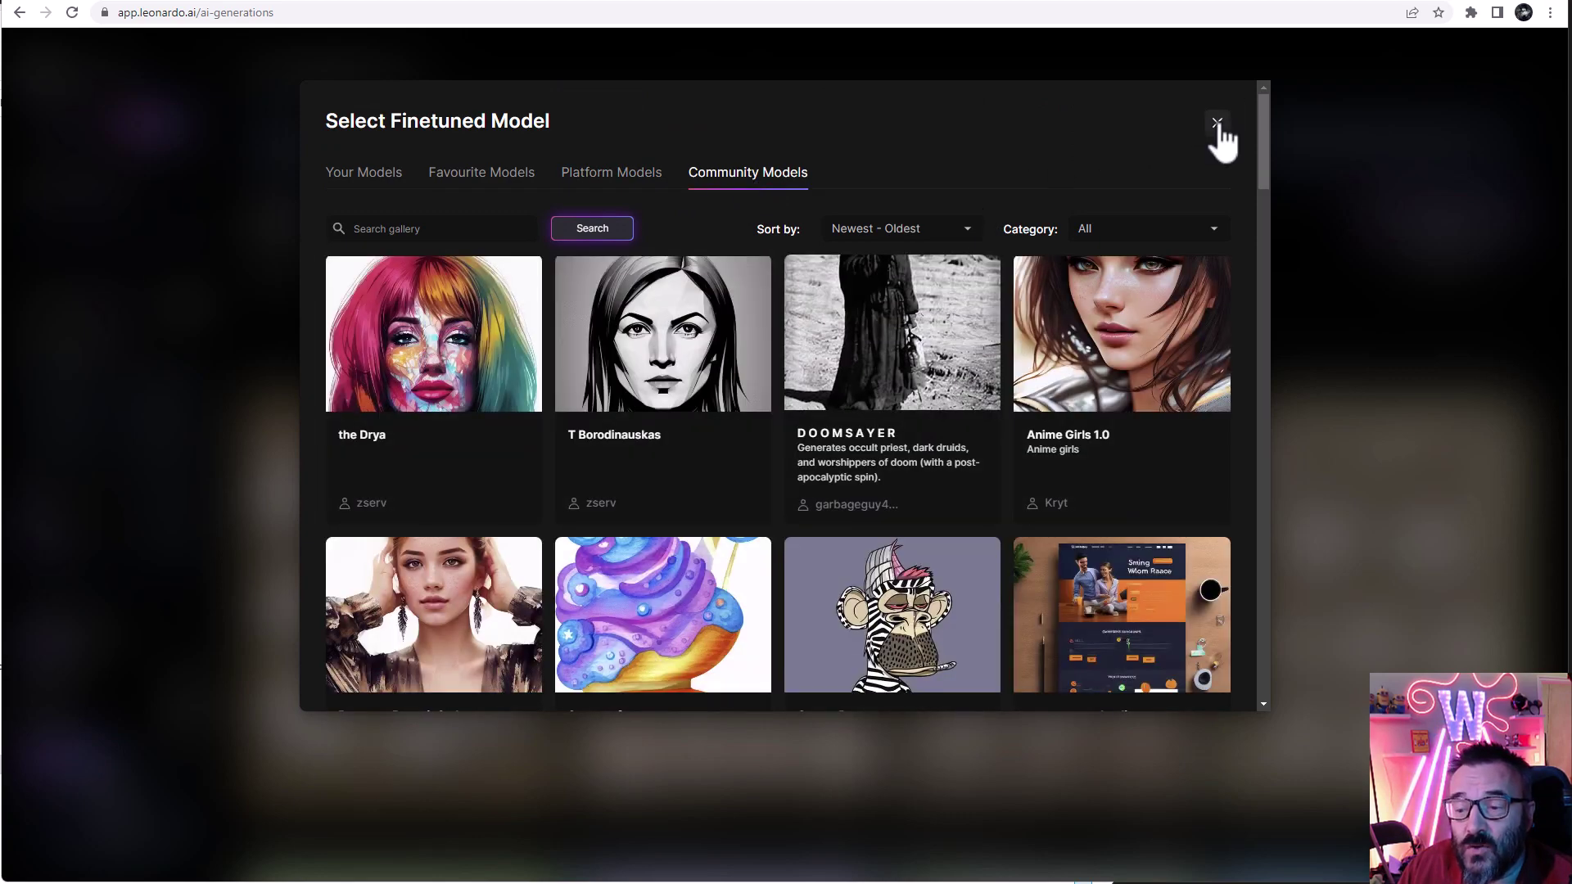
pyautogui.click(1217, 123)
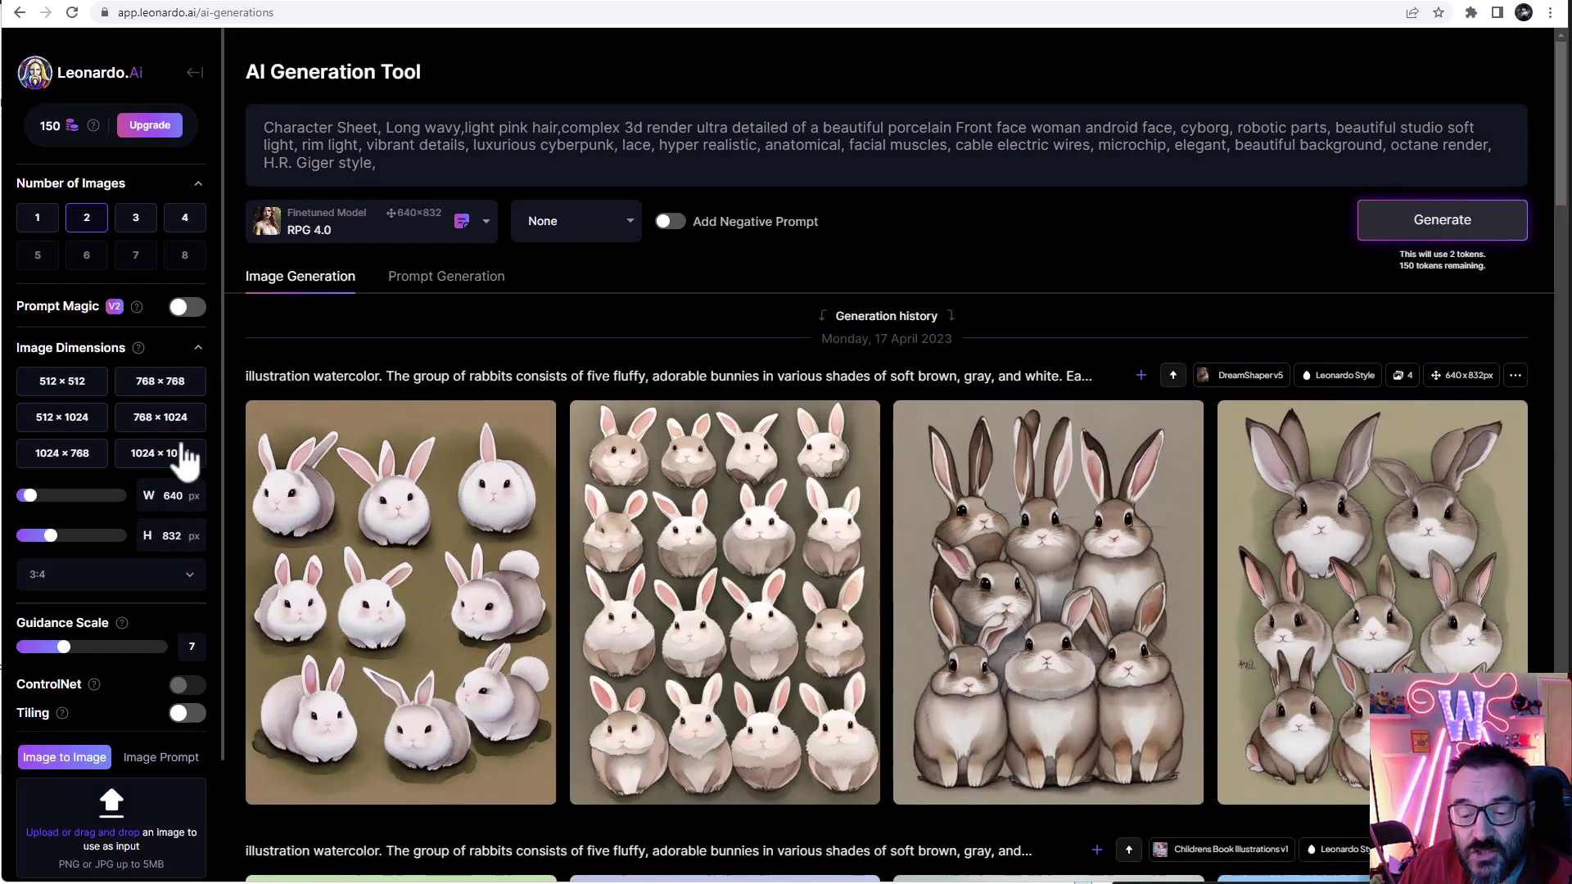
# Try the AI Canvas editor from Home, then open 3D Texture Generation listing TRex and Alien.
pyautogui.click(198, 74)
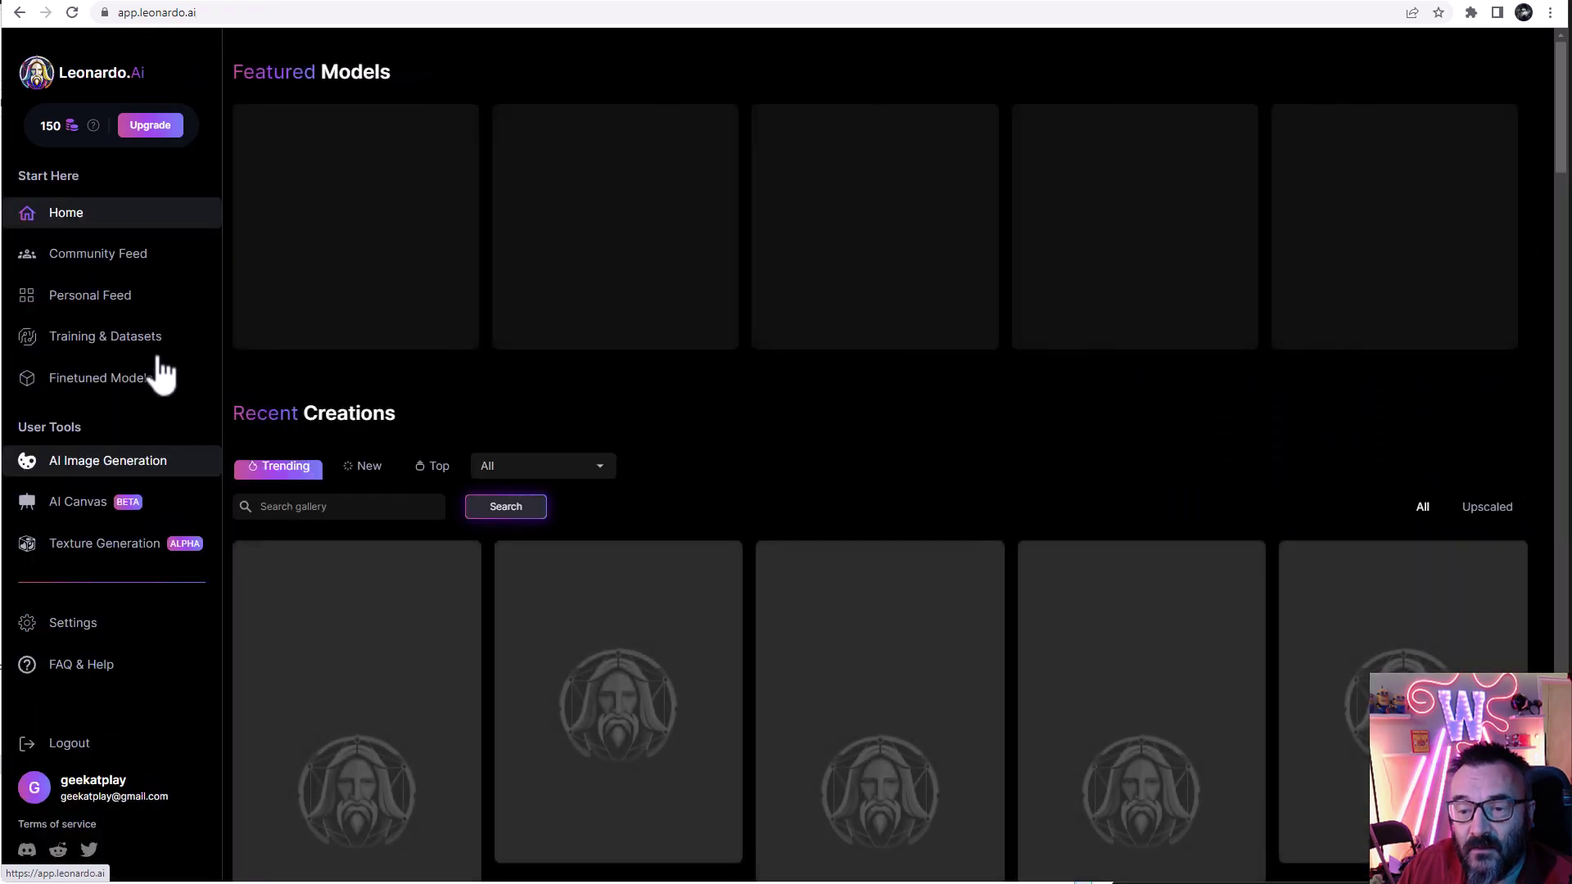
pyautogui.click(85, 503)
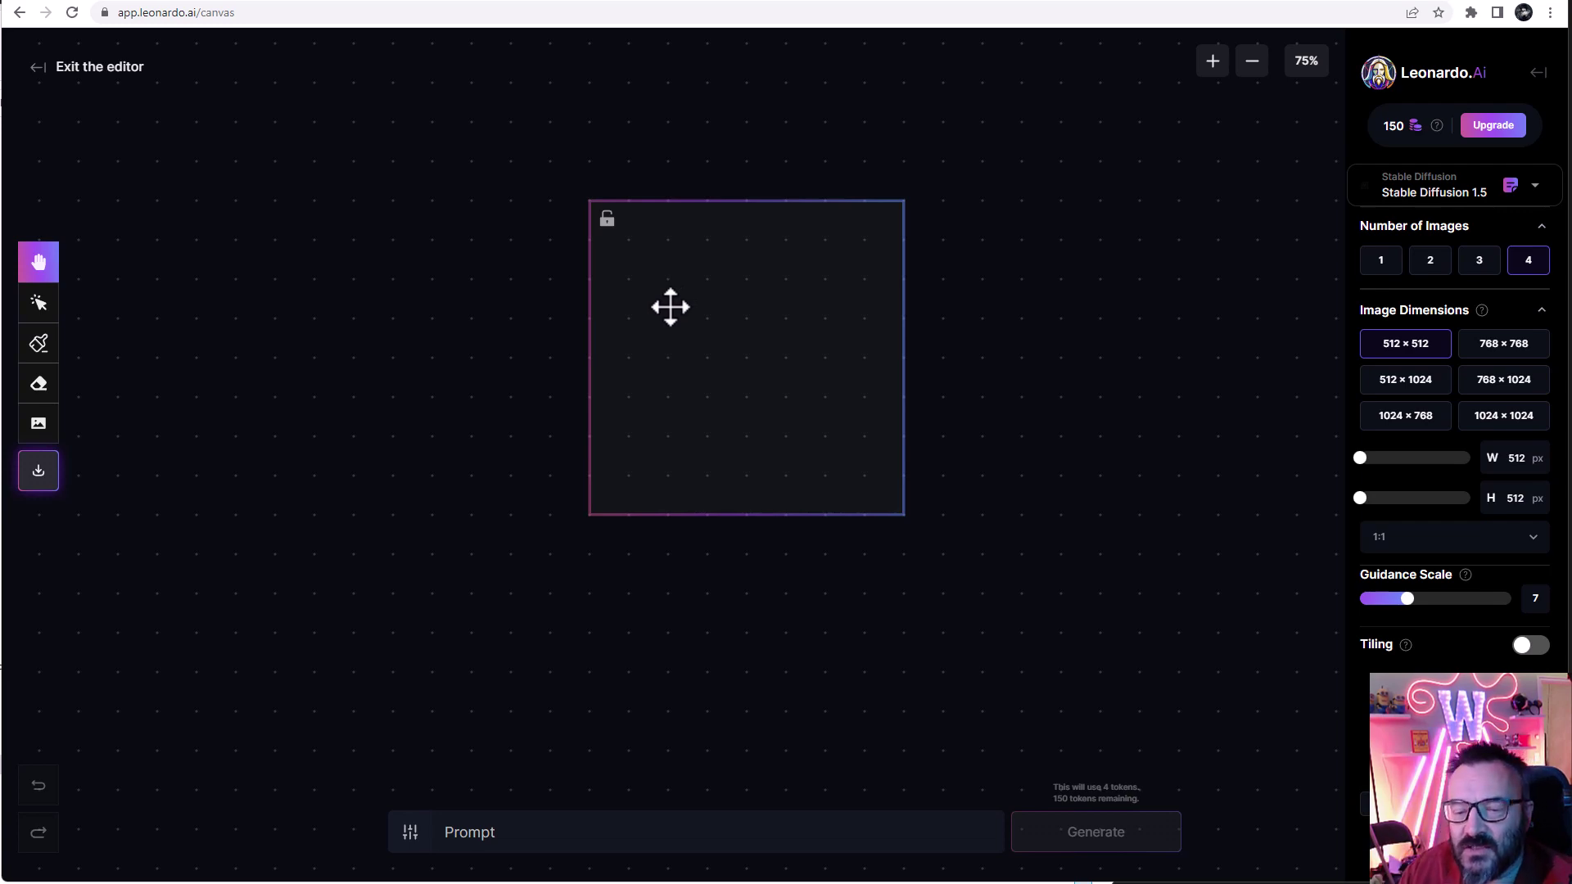
pyautogui.click(51, 68)
pyautogui.click(96, 543)
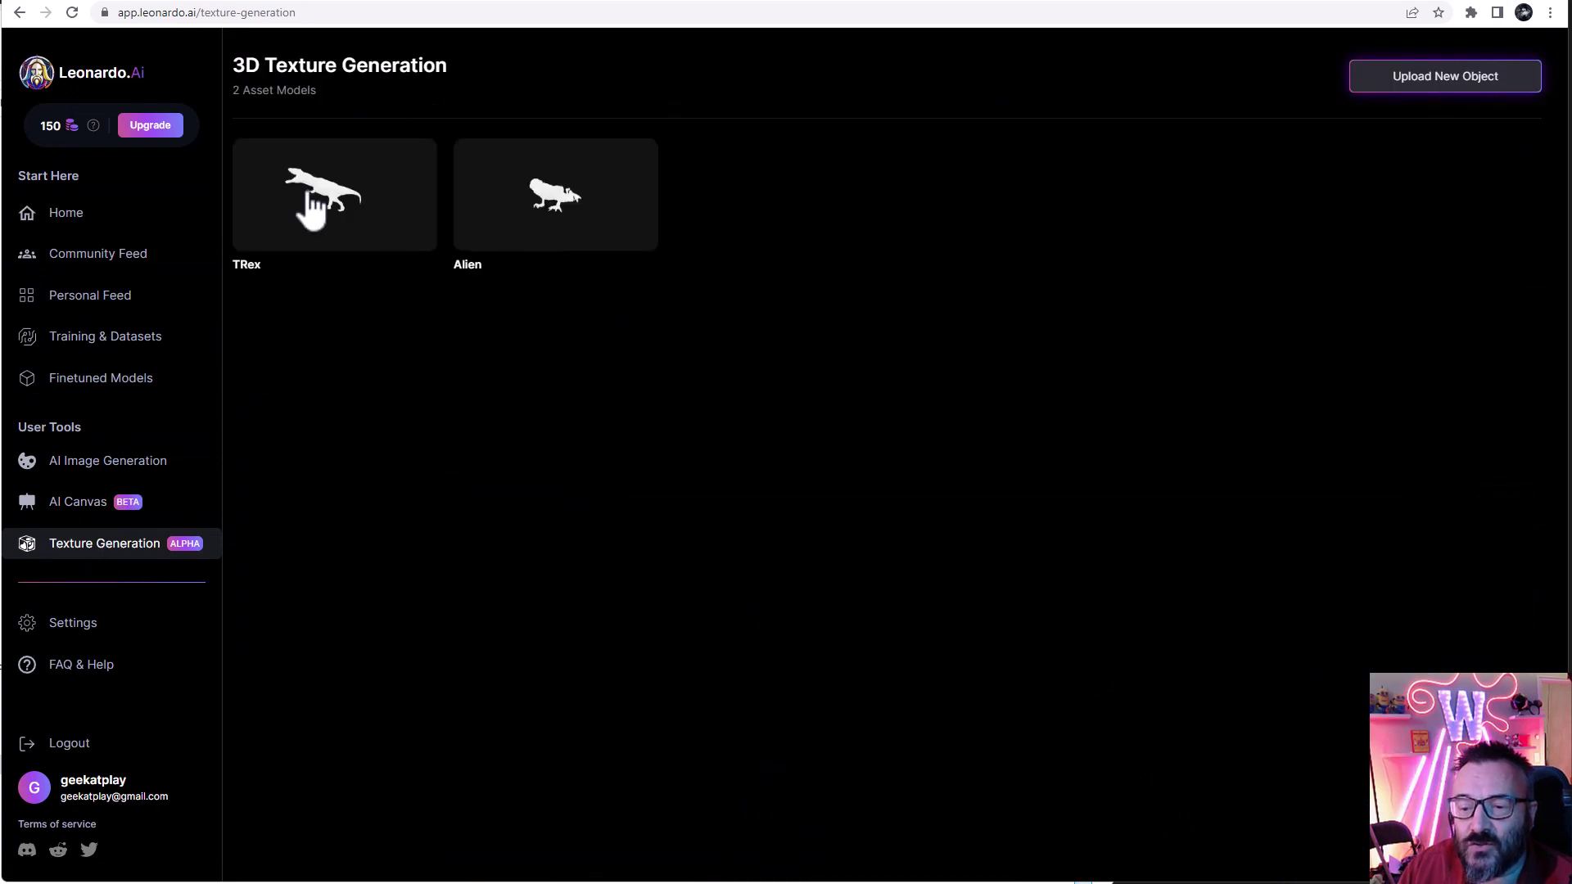
# Open the textured TRex model, orbit it, and return to the 3D model list.
pyautogui.click(314, 211)
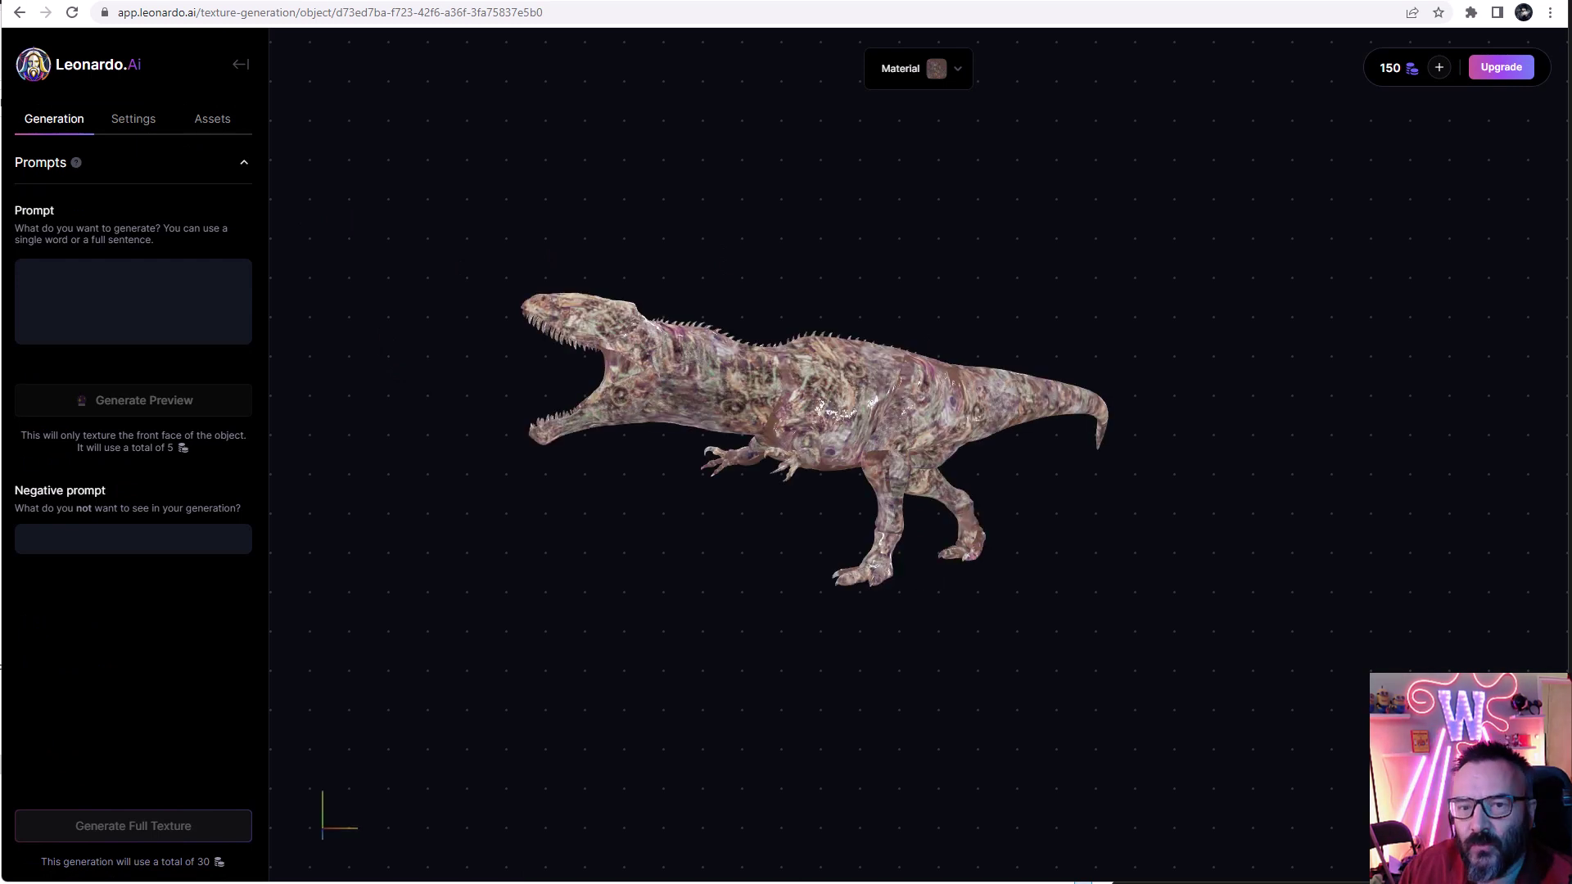
pyautogui.moveTo(642, 361)
pyautogui.mouseDown()
pyautogui.moveTo(990, 309)
pyautogui.moveTo(896, 150)
pyautogui.moveTo(844, 350)
pyautogui.moveTo(701, 382)
pyautogui.moveTo(627, 336)
pyautogui.mouseUp()
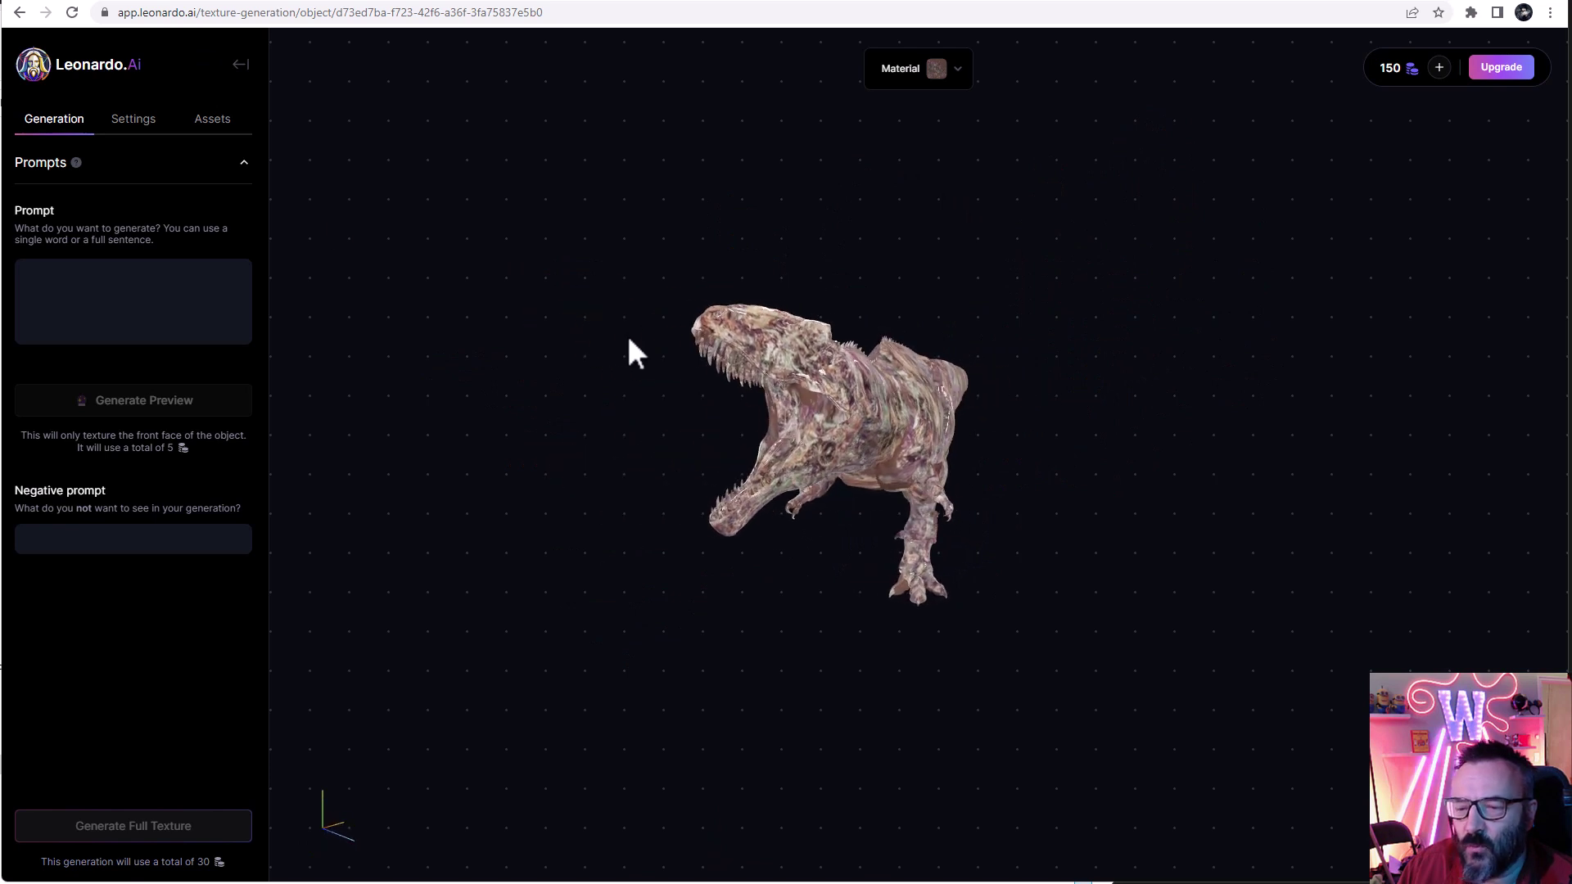
pyautogui.click(238, 65)
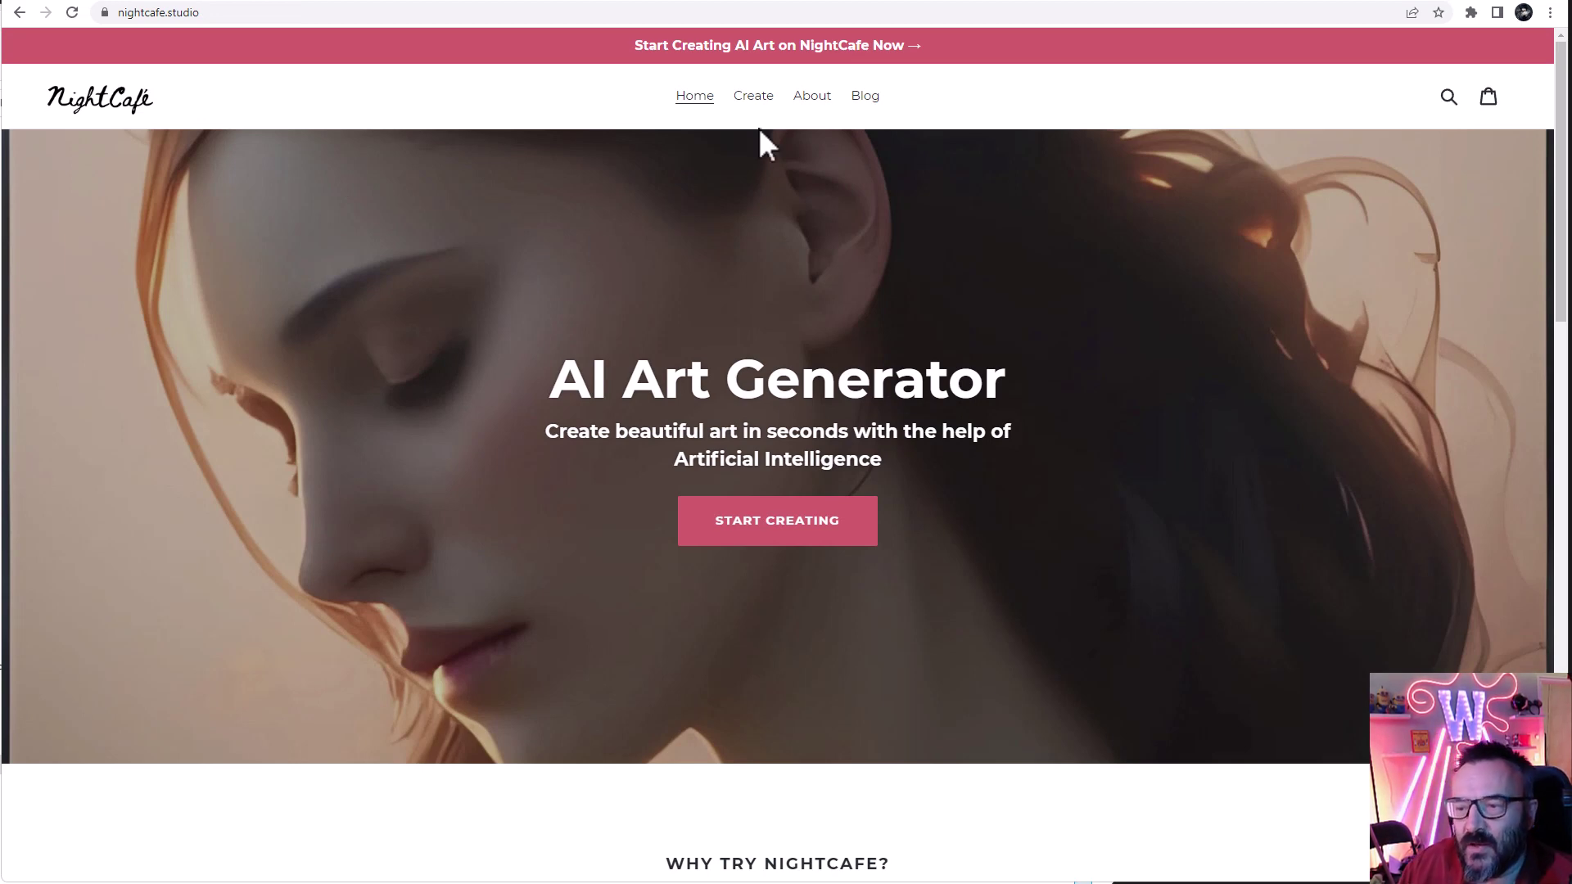
# Open NightCafe's creation studio and look over the model list, keeping Stable Diffusion v1.5.
pyautogui.click(793, 47)
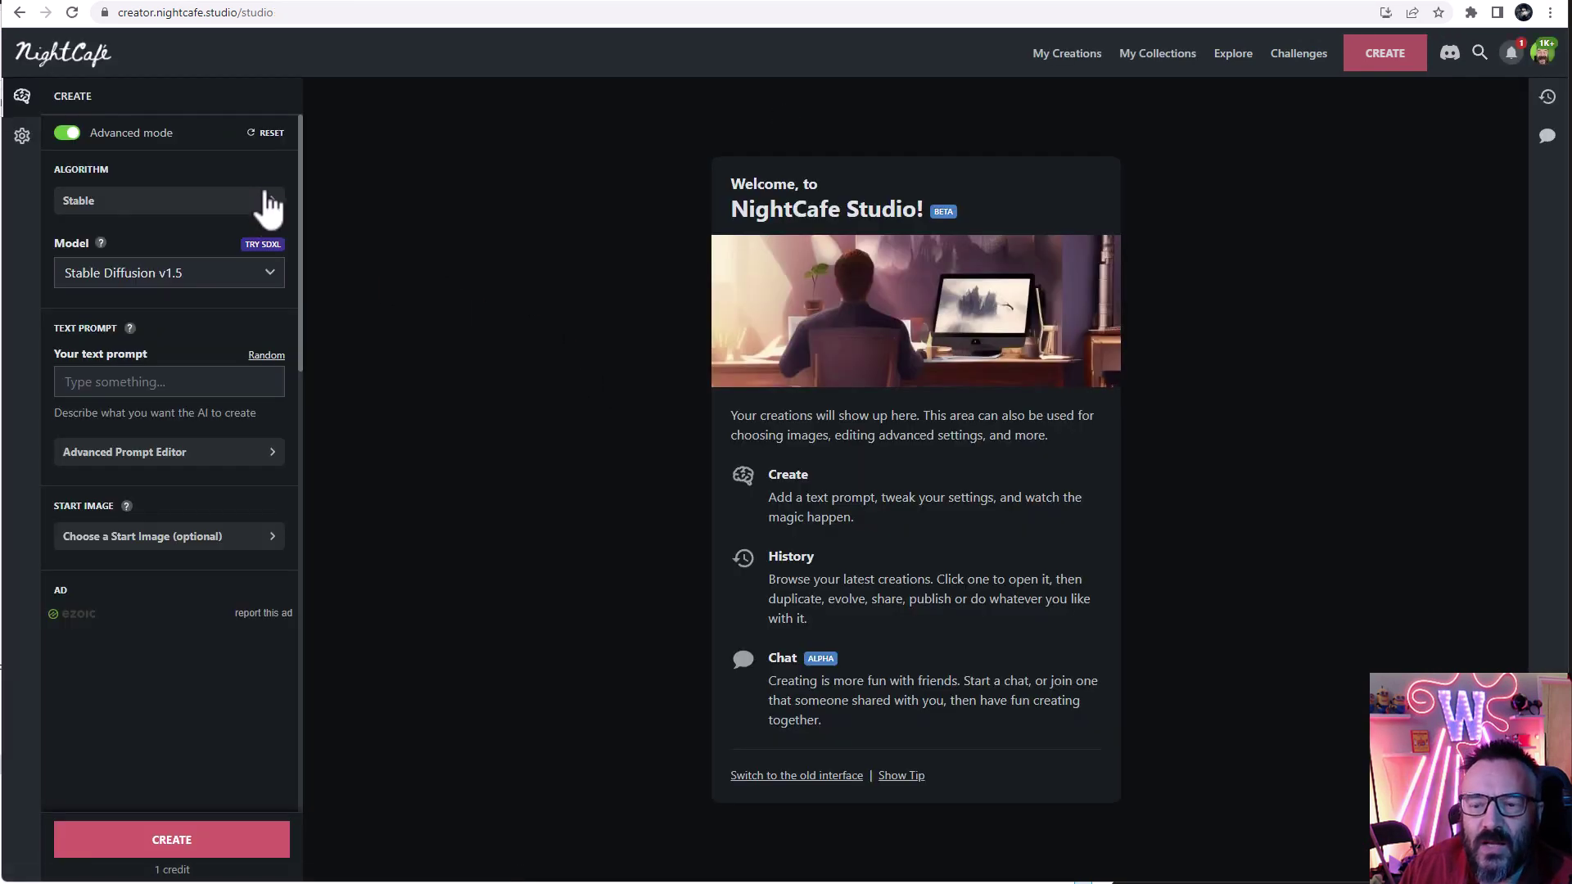
pyautogui.click(272, 272)
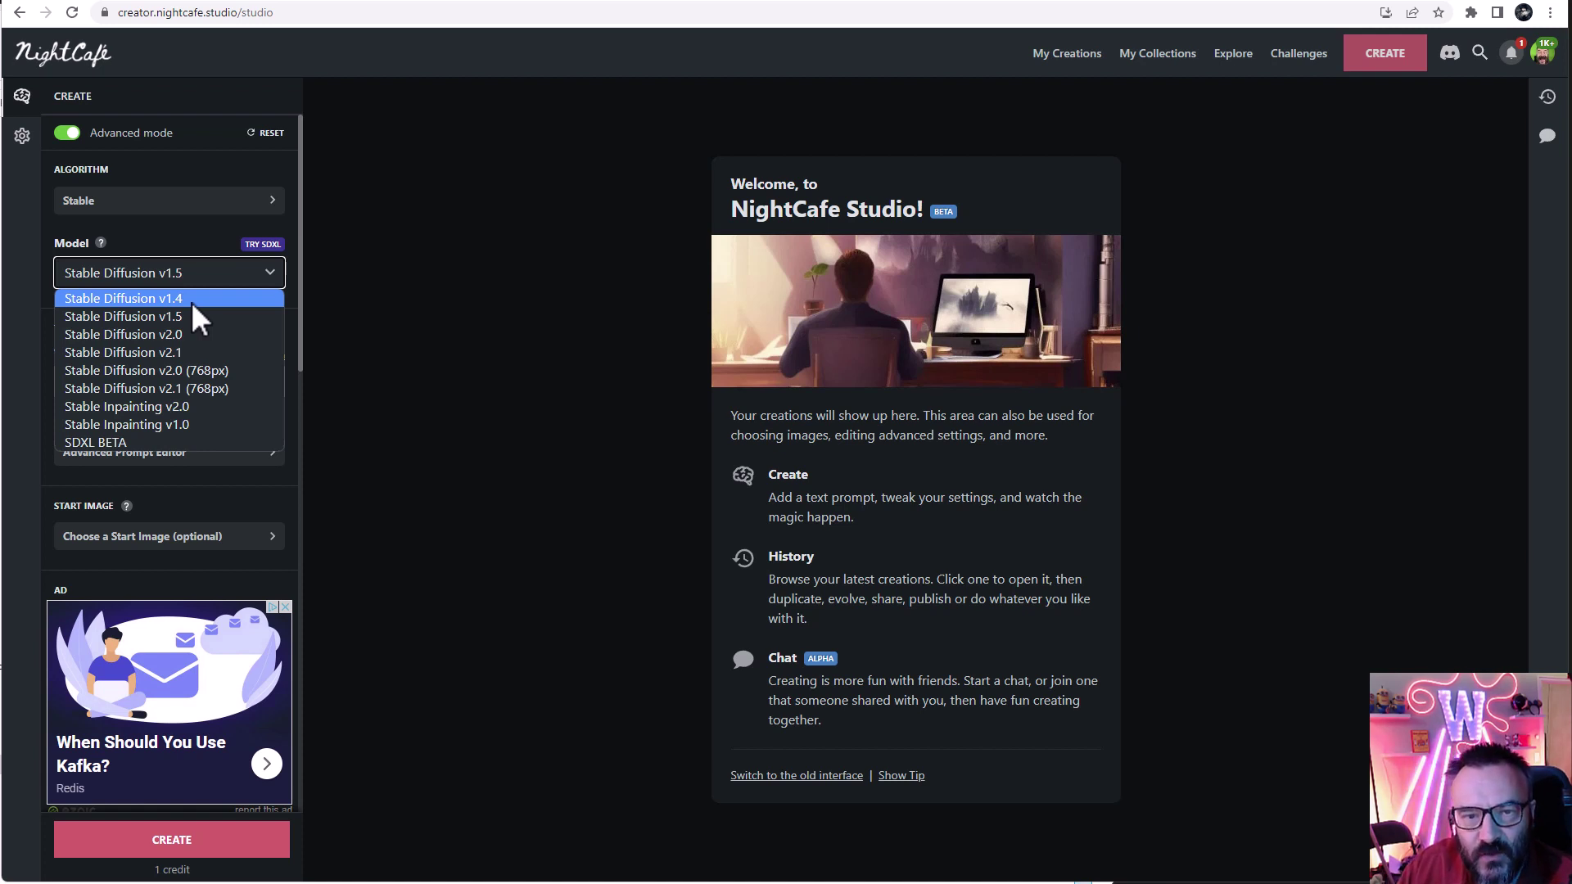
pyautogui.click(567, 315)
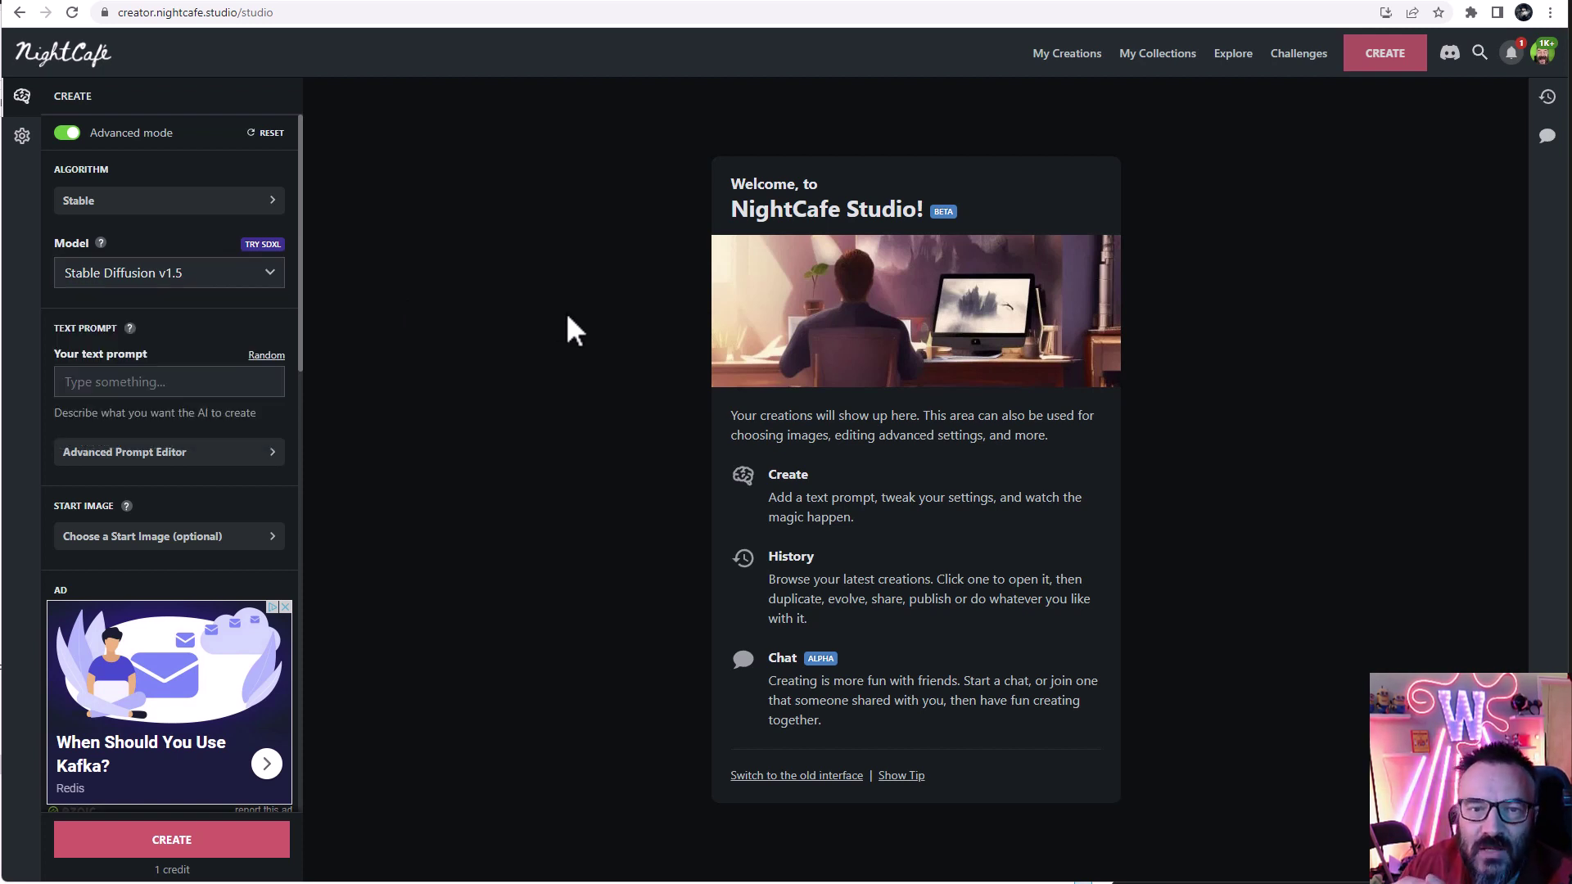
pyautogui.click(1543, 54)
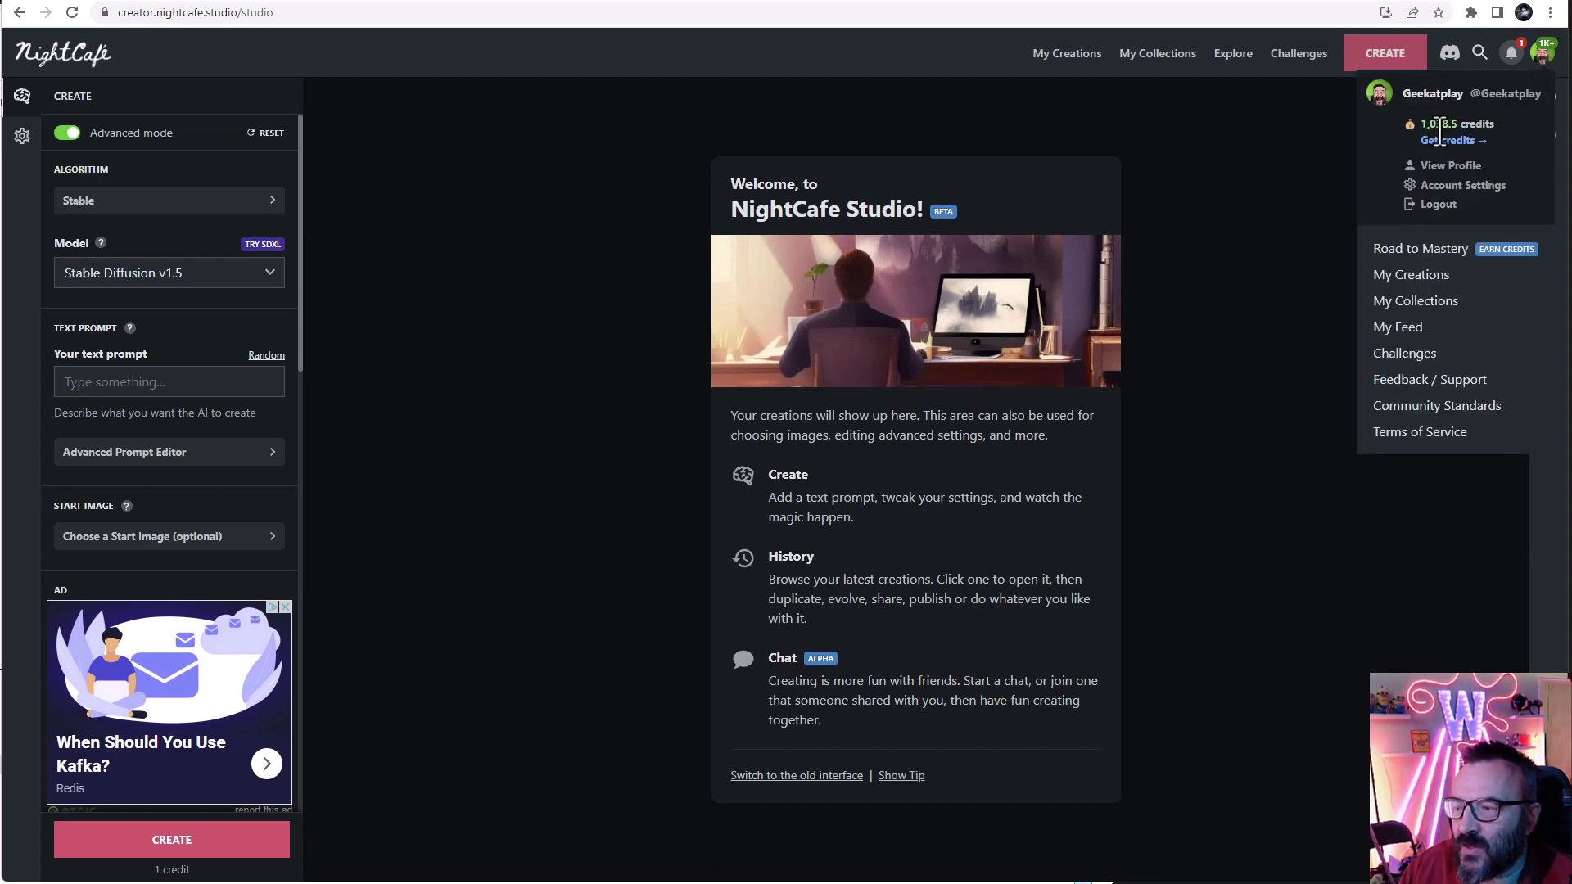
pyautogui.click(594, 176)
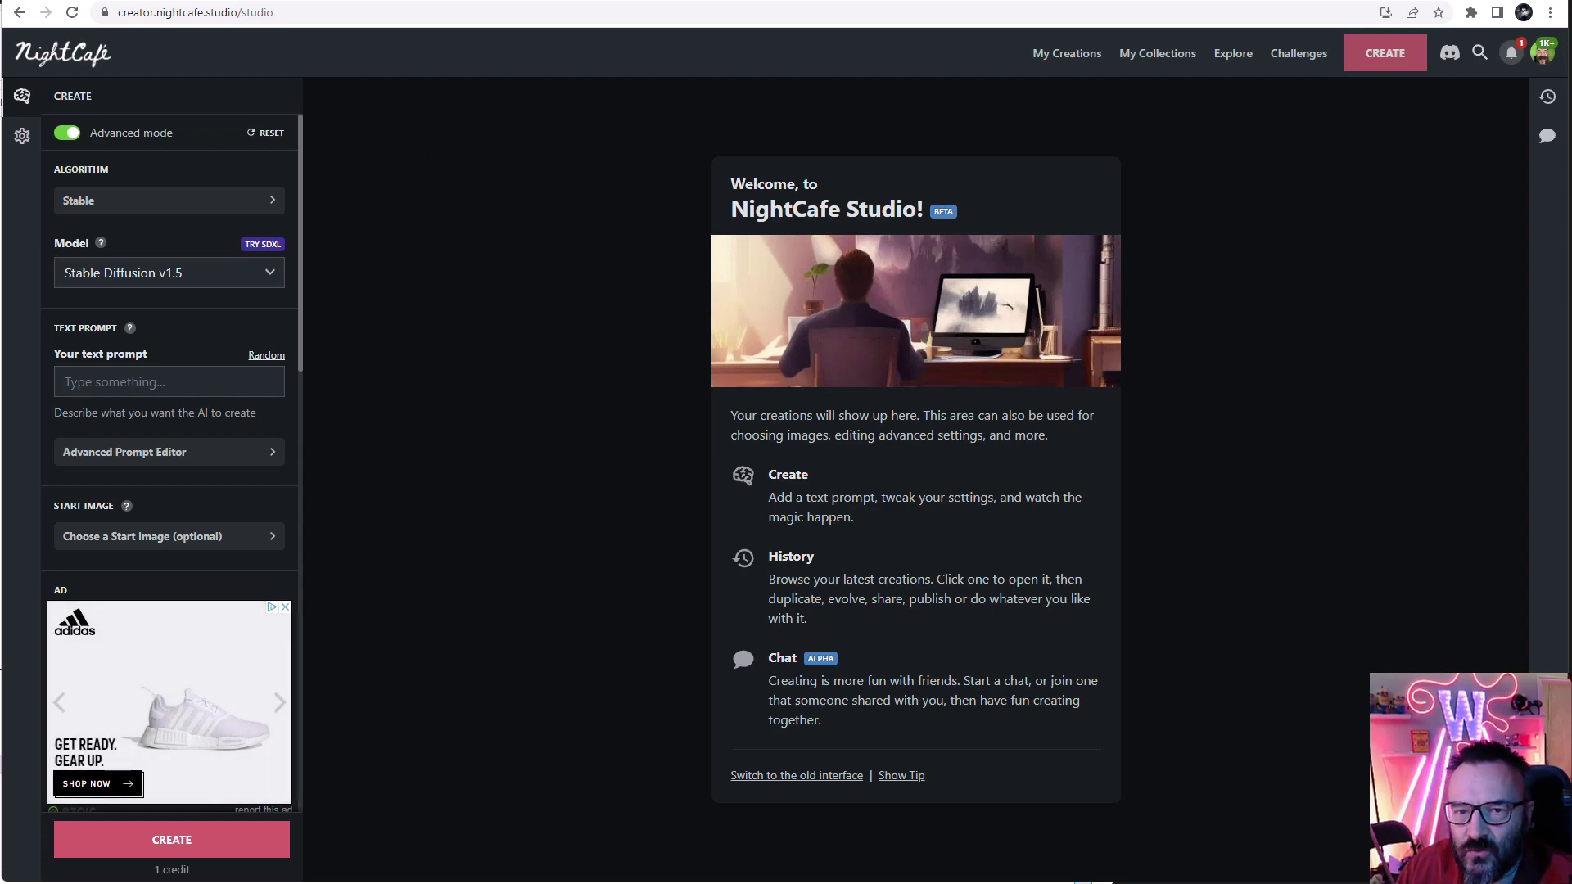
# Glance at the bluewillow.ai site, then open the BlueWillow bot direct messages in Discord.
pyautogui.hotkey('alt', 'Tab')
pyautogui.scroll(-1, 802, 344)
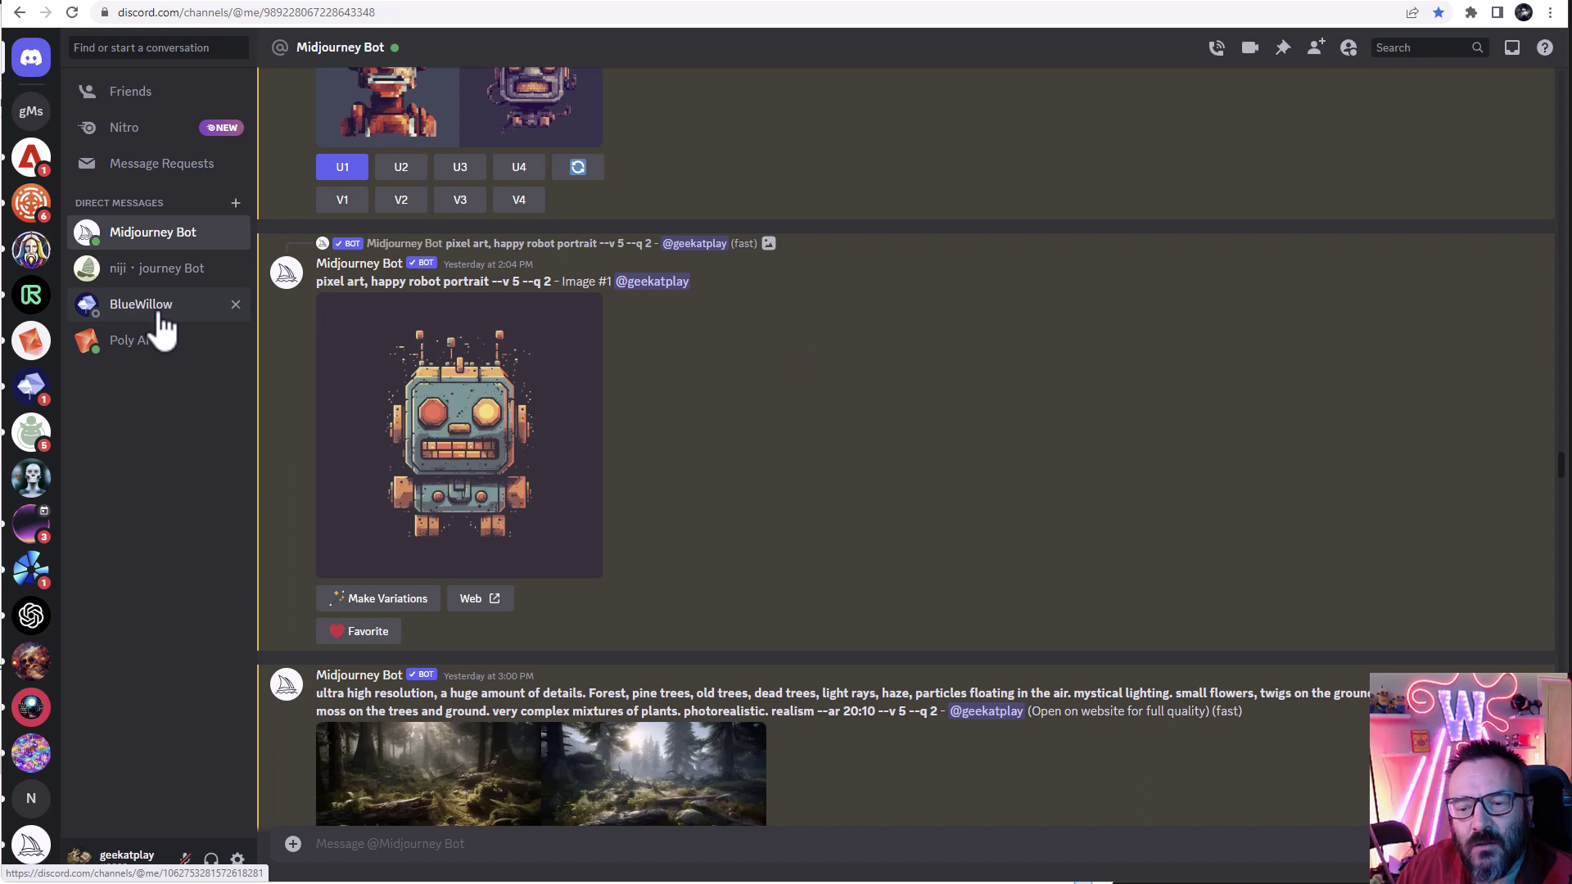
pyautogui.click(851, 6)
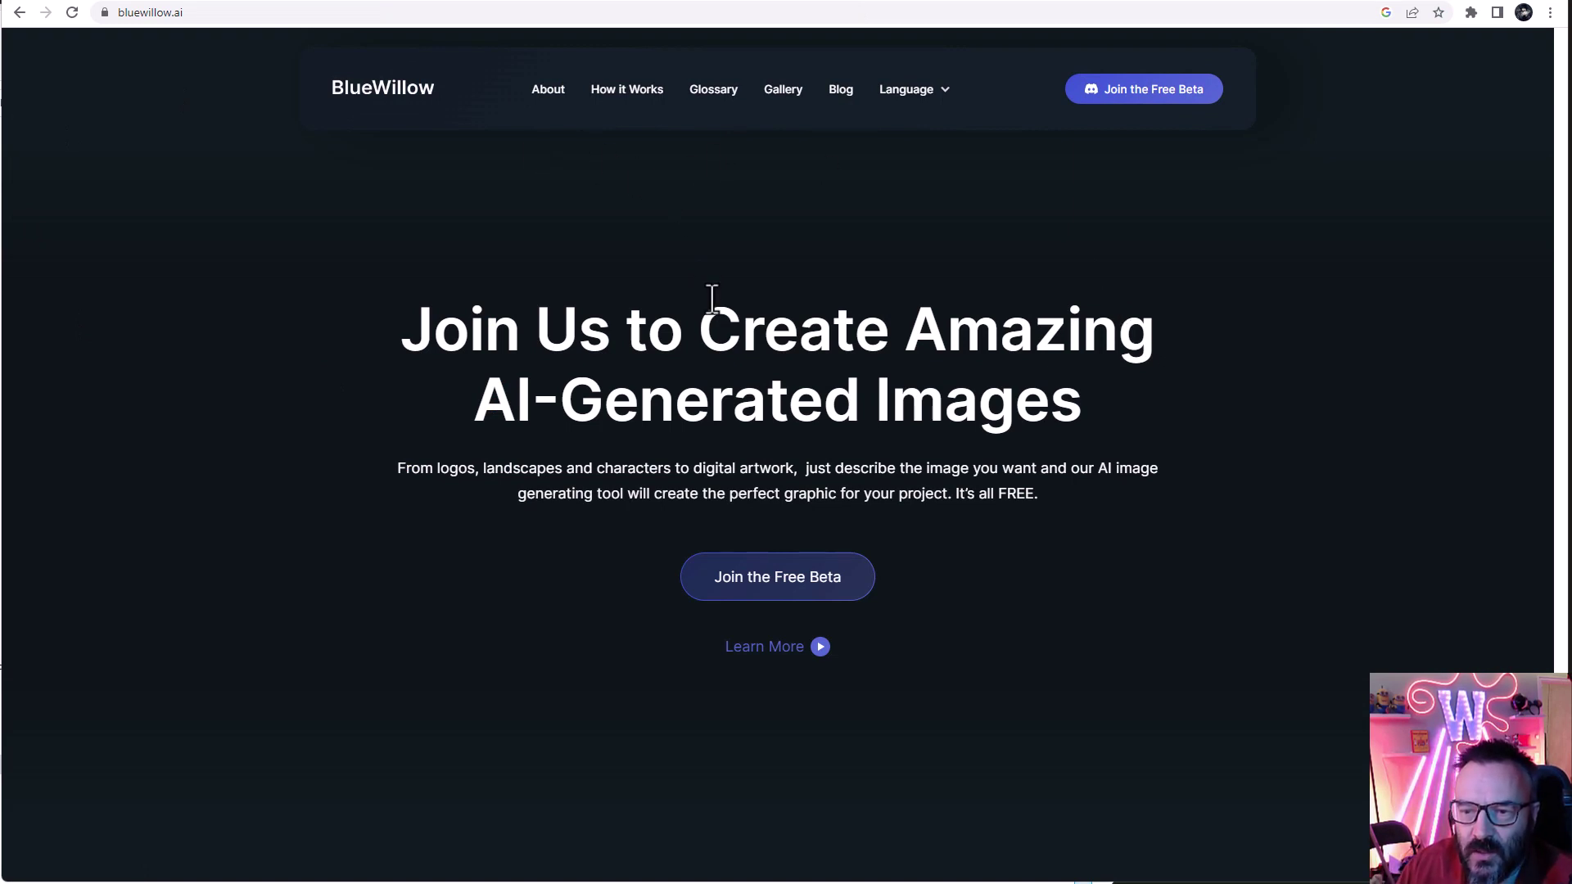
pyautogui.click(410, 2)
pyautogui.click(135, 310)
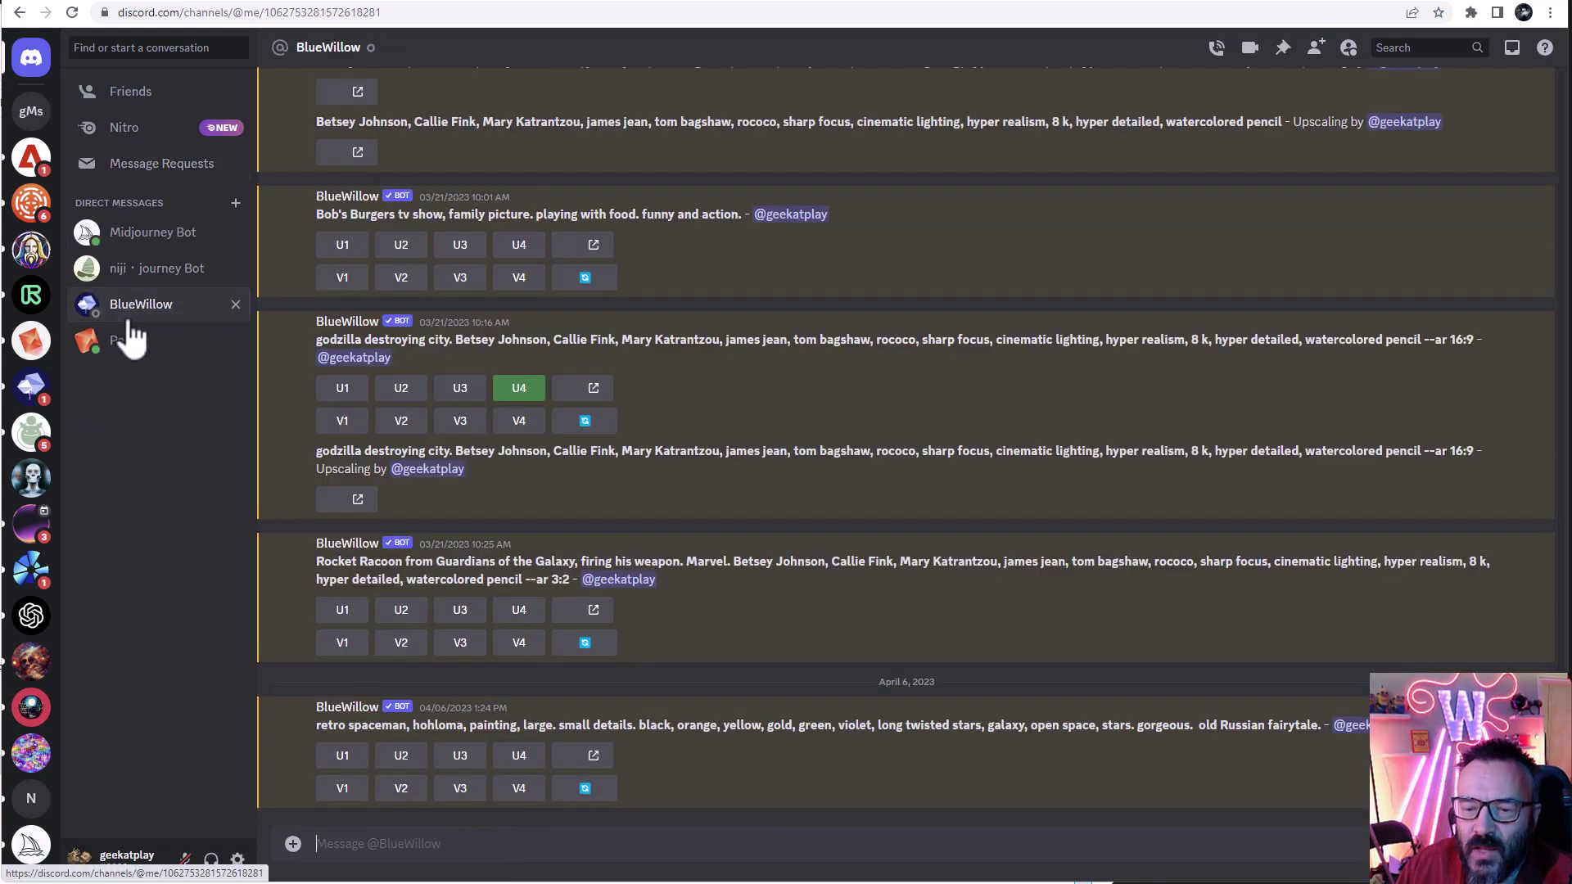
pyautogui.scroll(2, 721, 491)
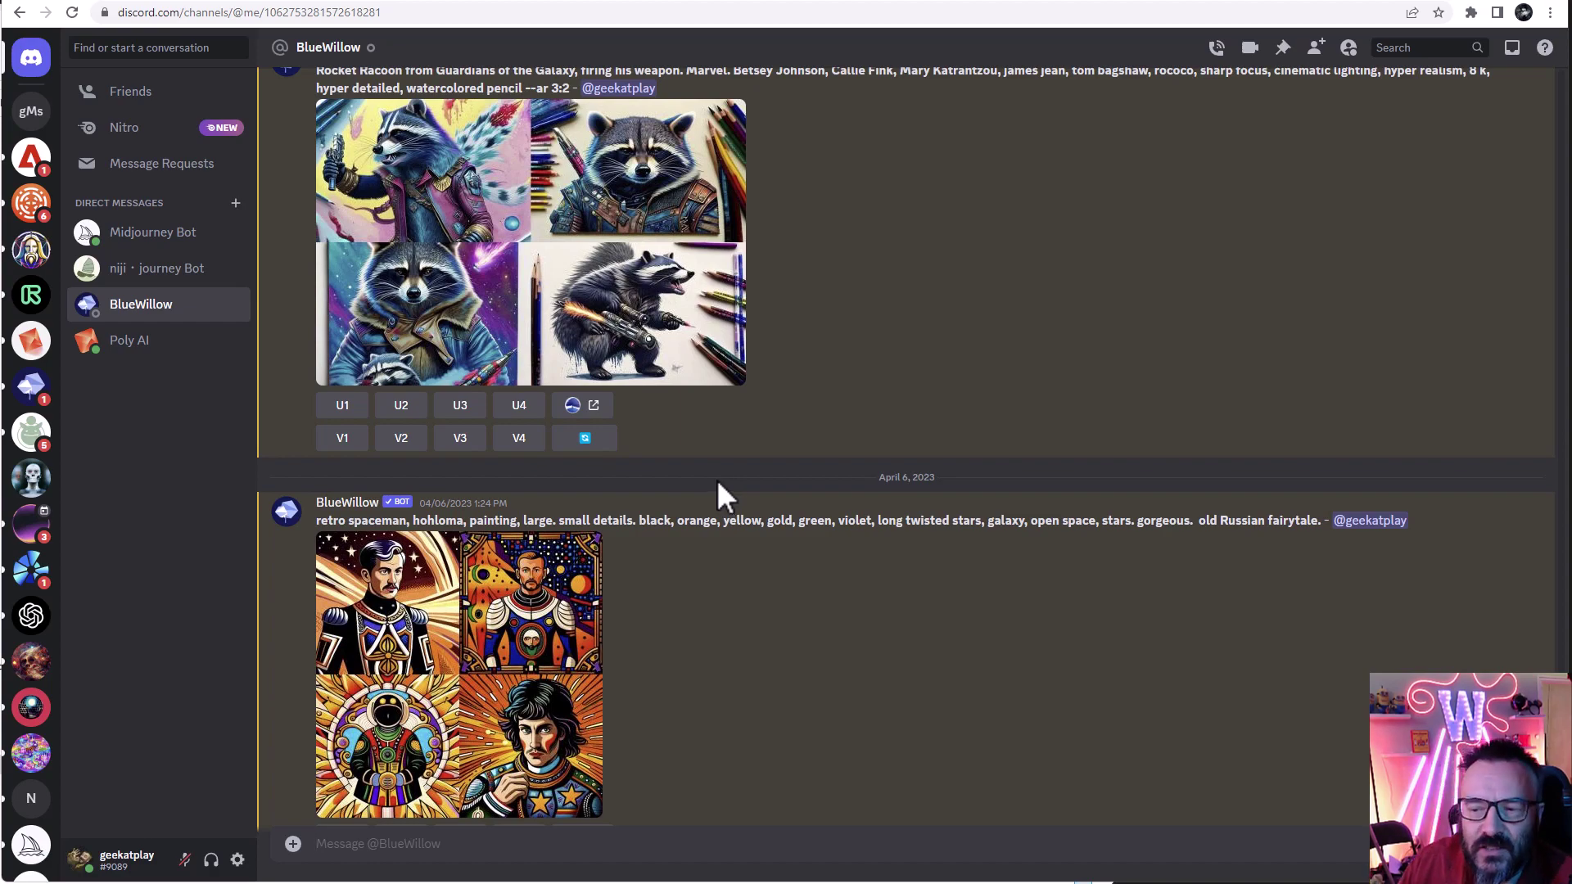
pyautogui.scroll(8, 720, 480)
pyautogui.scroll(5, 721, 482)
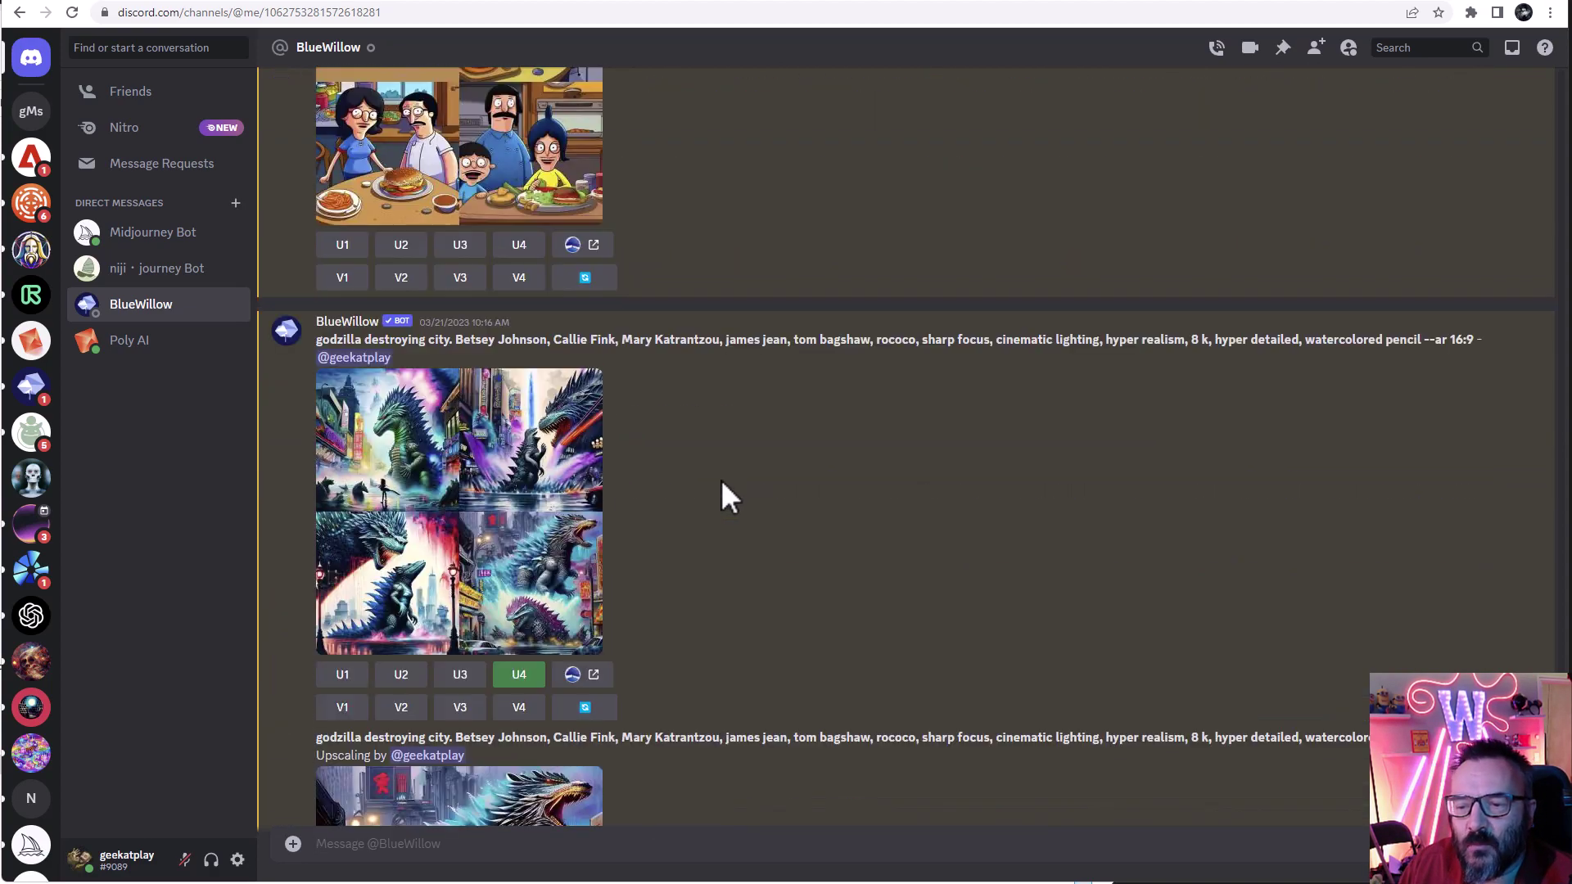
pyautogui.scroll(9, 719, 497)
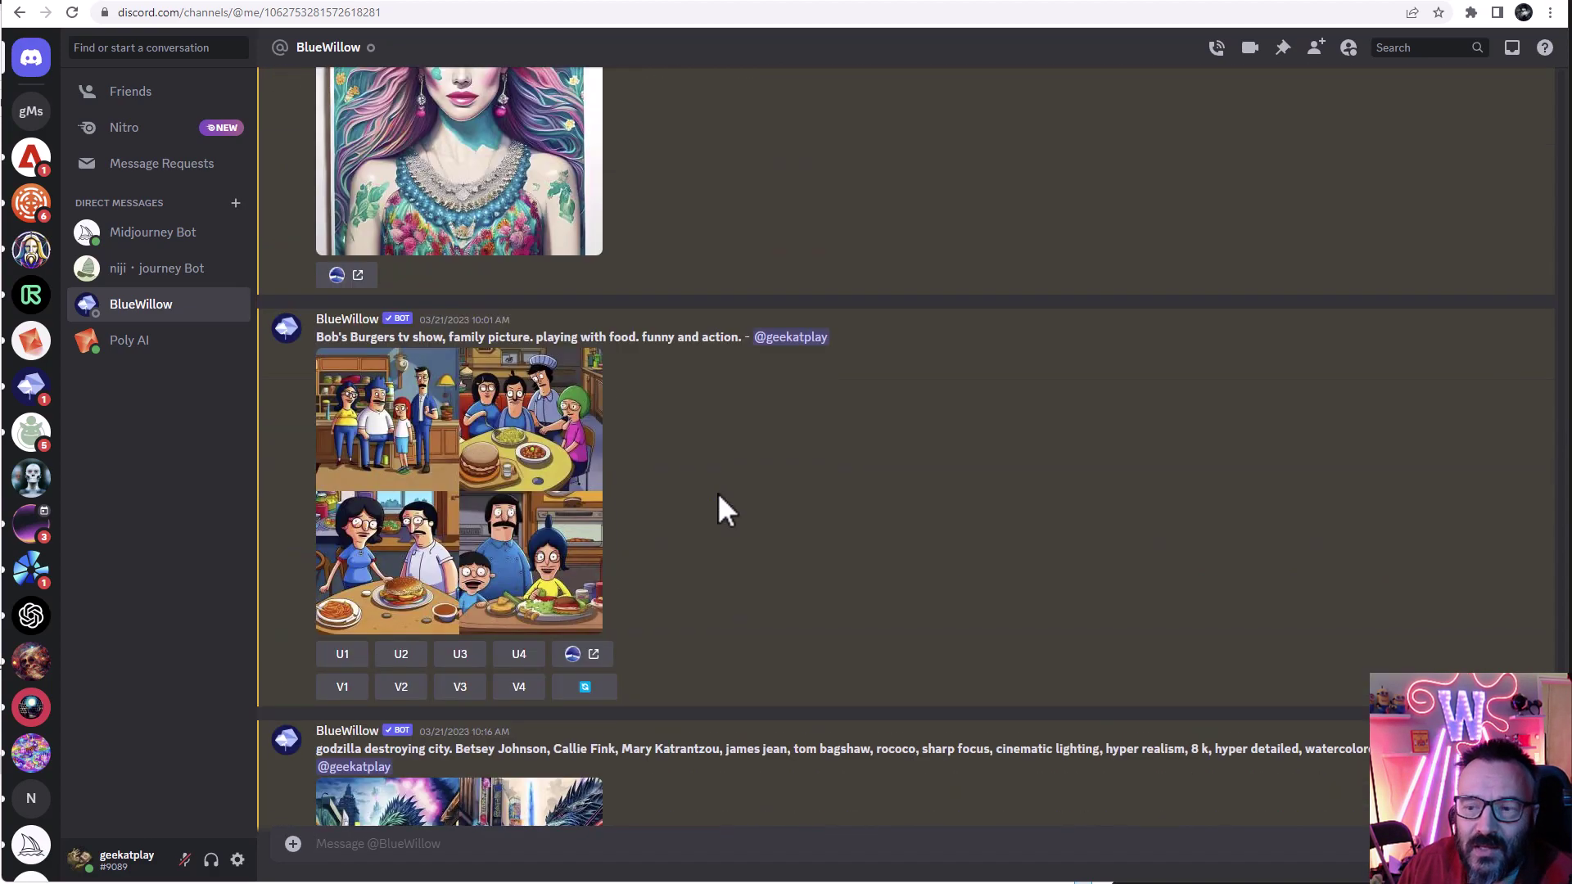
pyautogui.scroll(3, 719, 510)
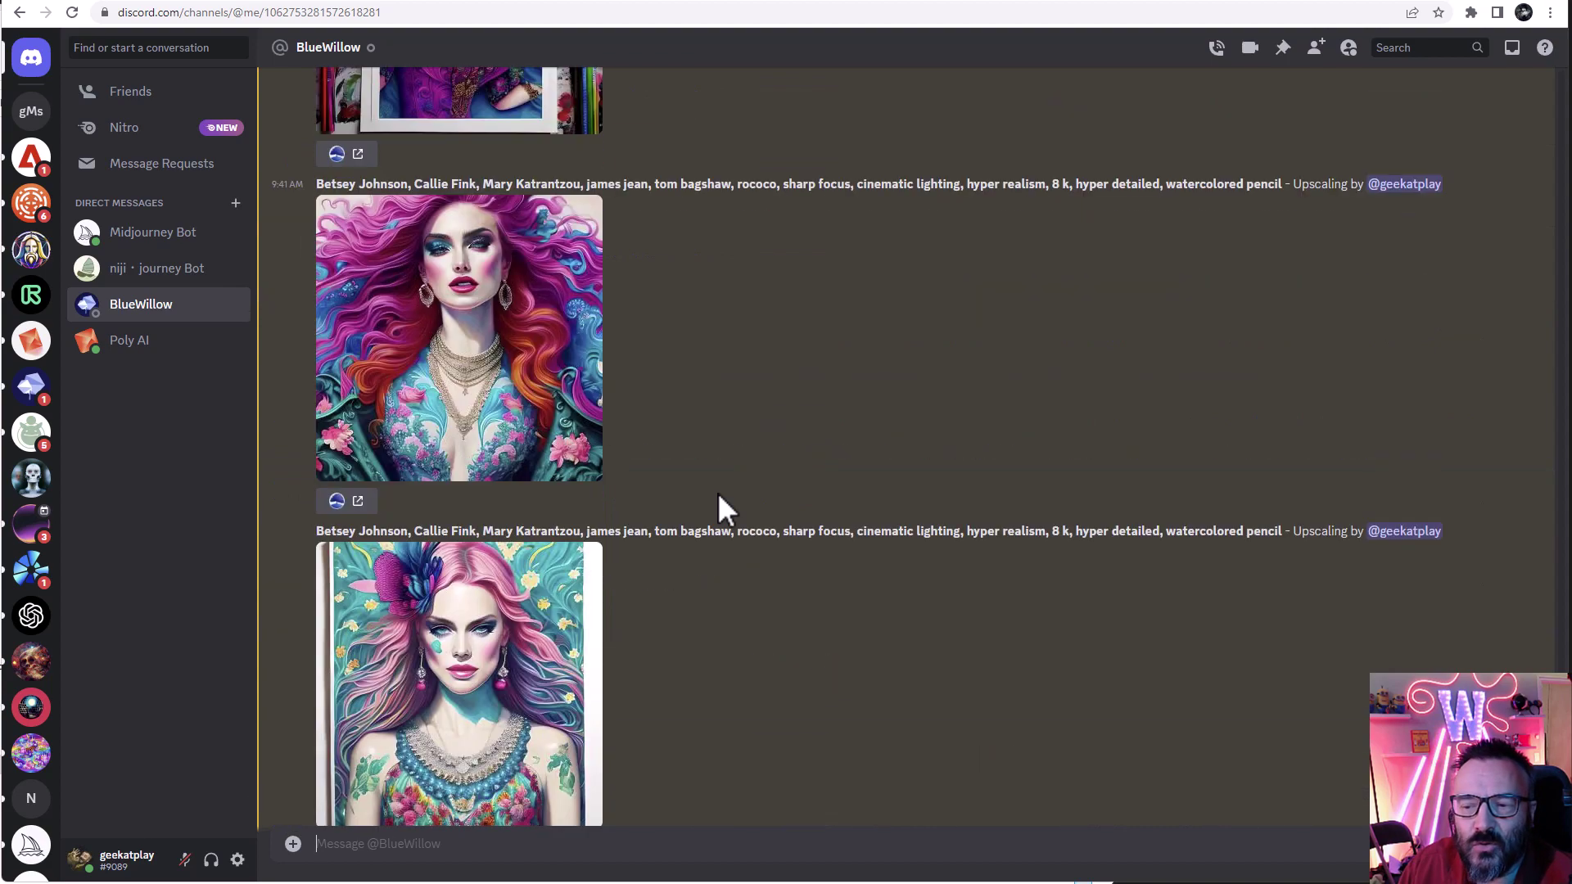
pyautogui.click(504, 372)
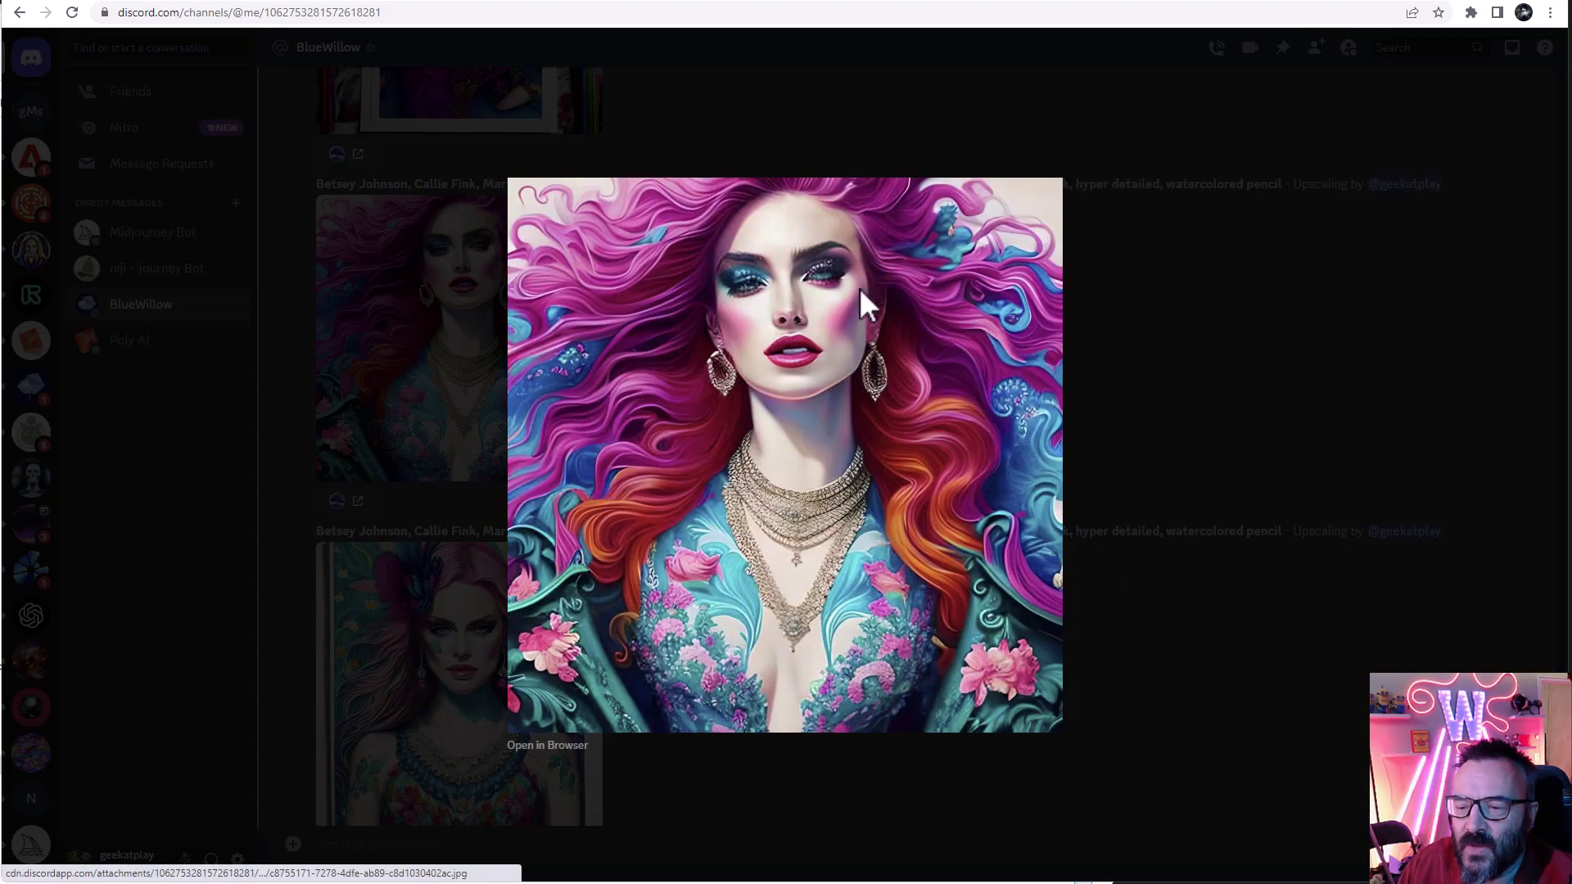
pyautogui.click(1300, 389)
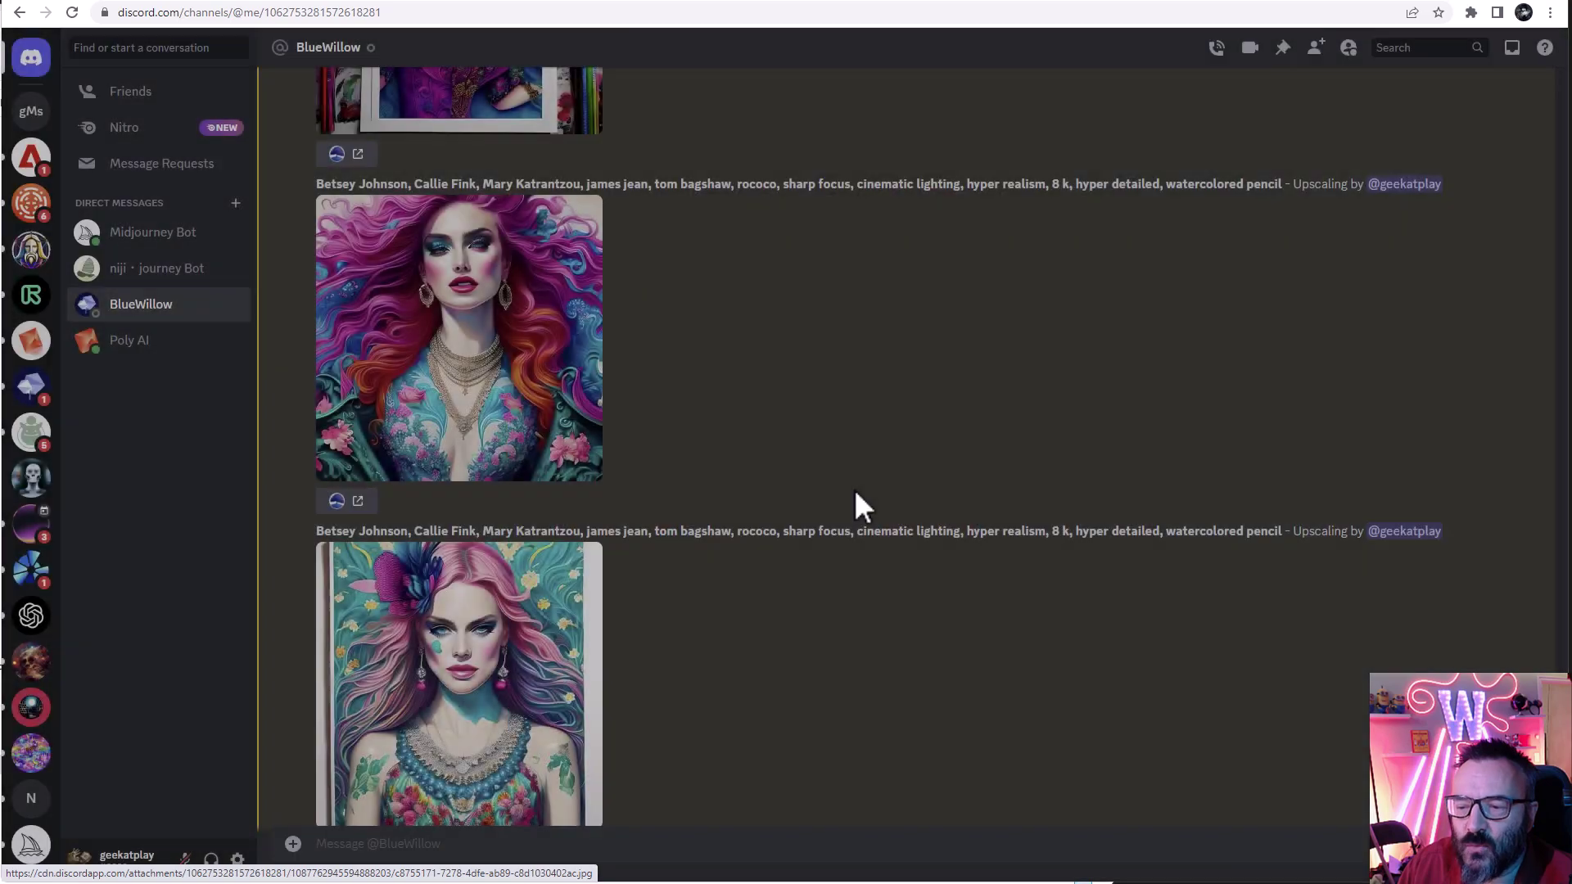
pyautogui.scroll(4, 749, 465)
pyautogui.scroll(6, 748, 465)
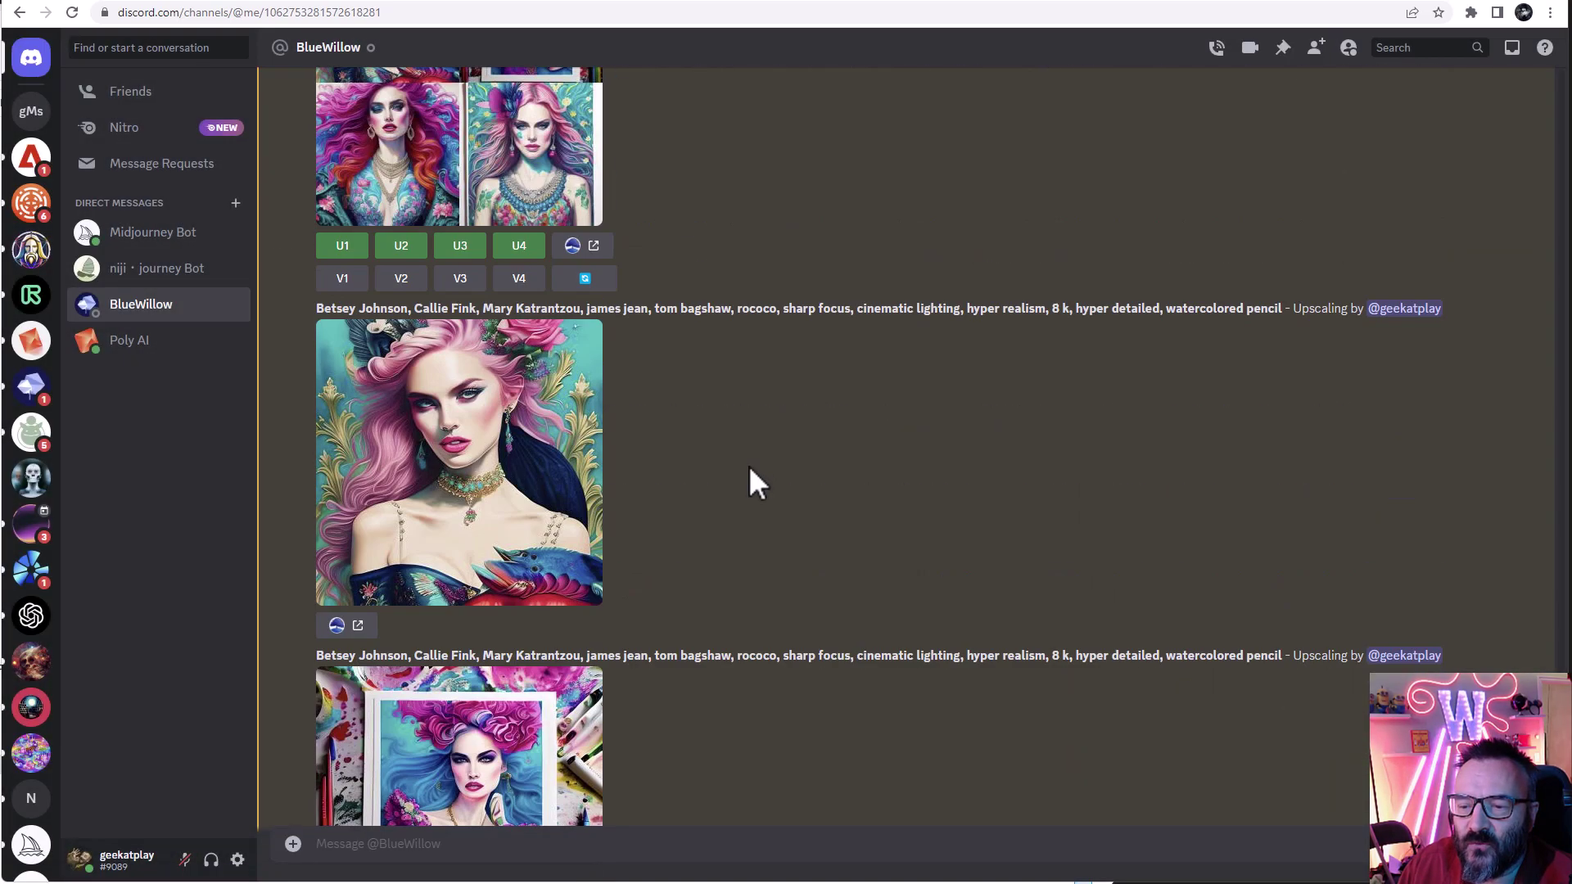
pyautogui.scroll(4, 659, 524)
pyautogui.scroll(2, 659, 524)
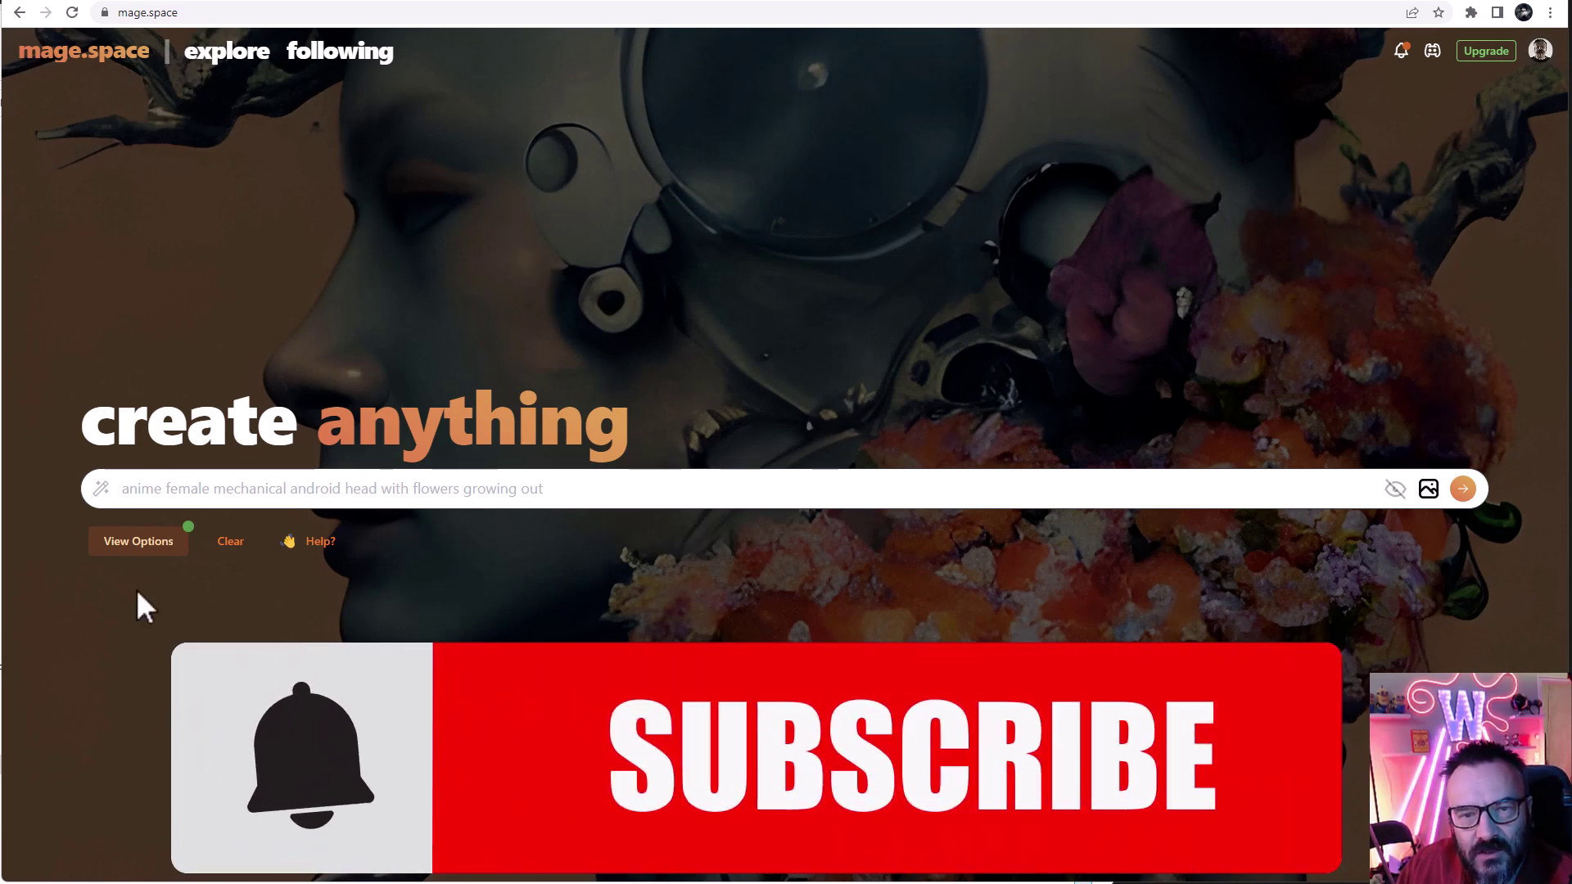
# Reveal mage.space's generation options and scroll through model cards like Stable Diffusion v1.5 and v2.1.
pyautogui.click(138, 542)
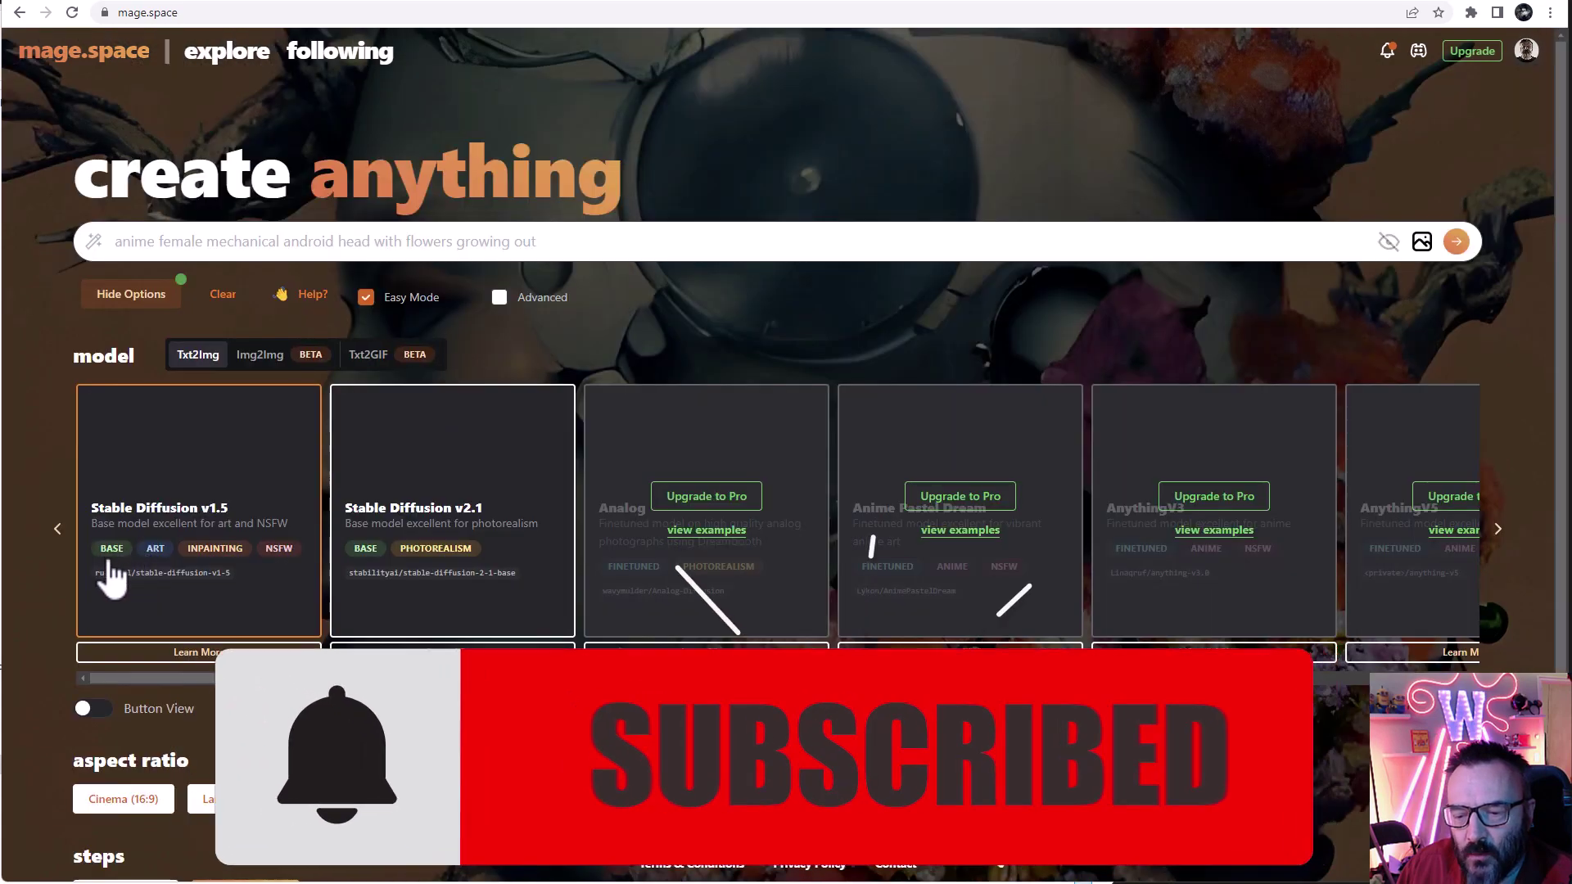
pyautogui.hscroll(15, 779, 511)
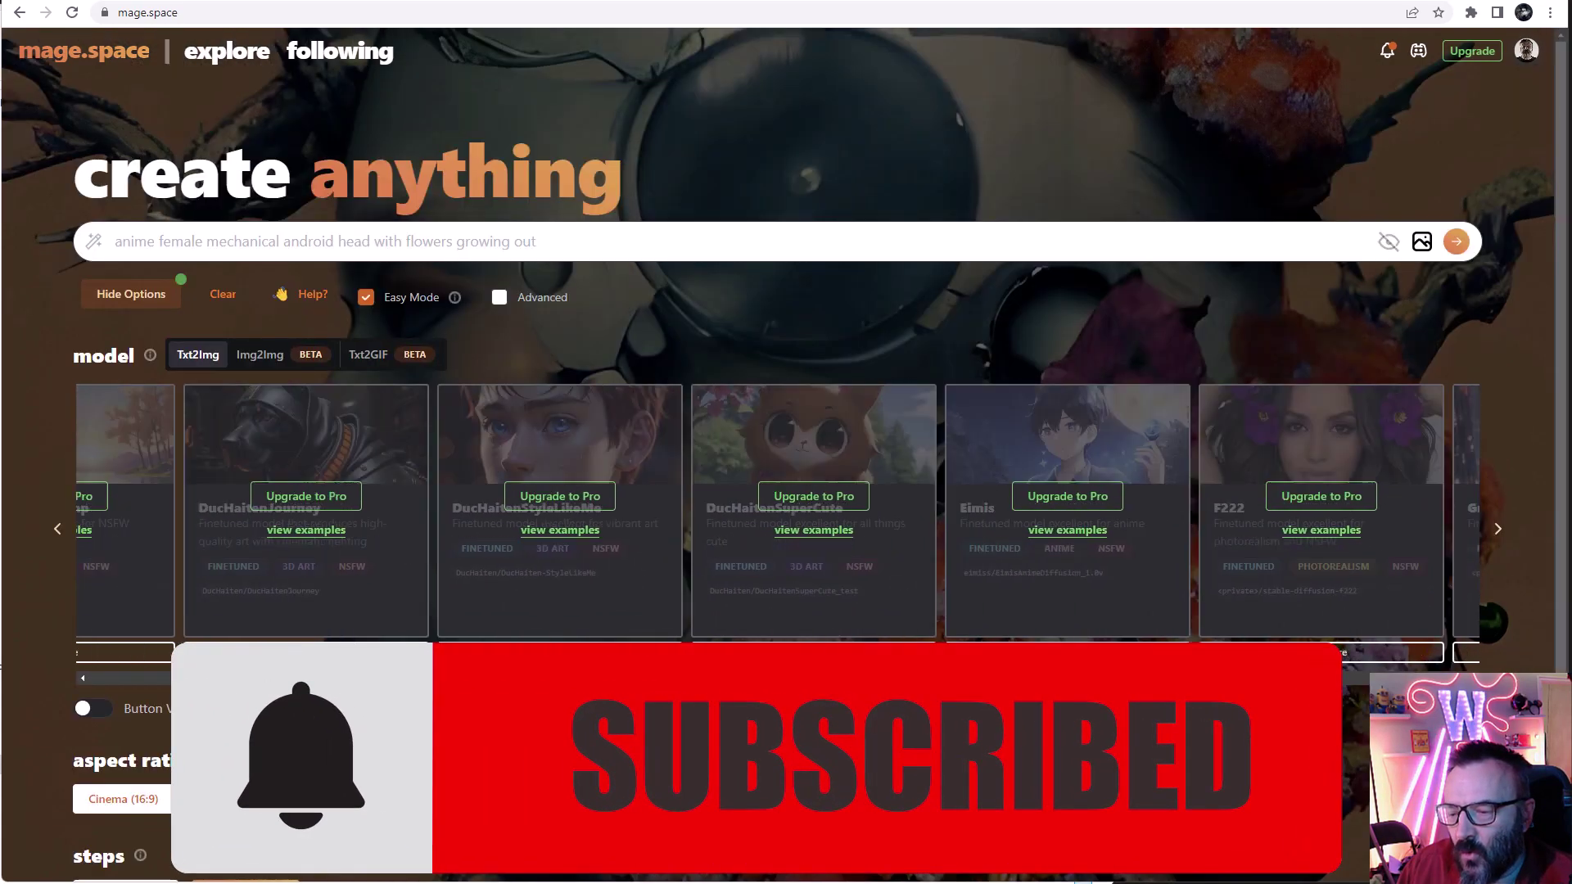
pyautogui.hscroll(-15, 221, 490)
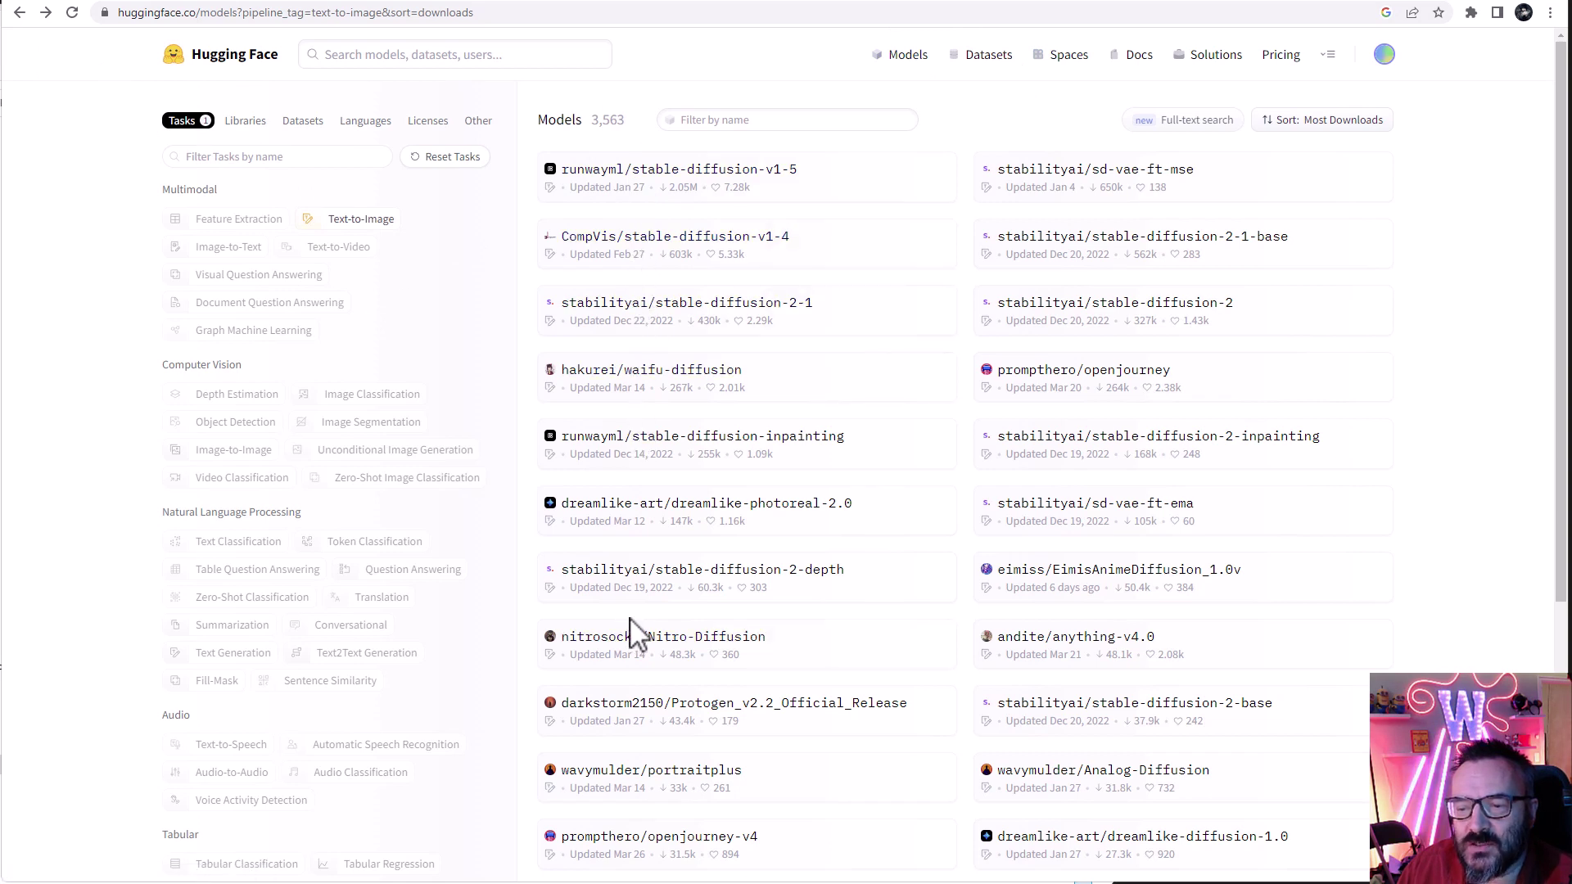
# Open the stabilityai/stable-diffusion-2-1 model card and focus its hosted inference prompt box.
pyautogui.click(646, 327)
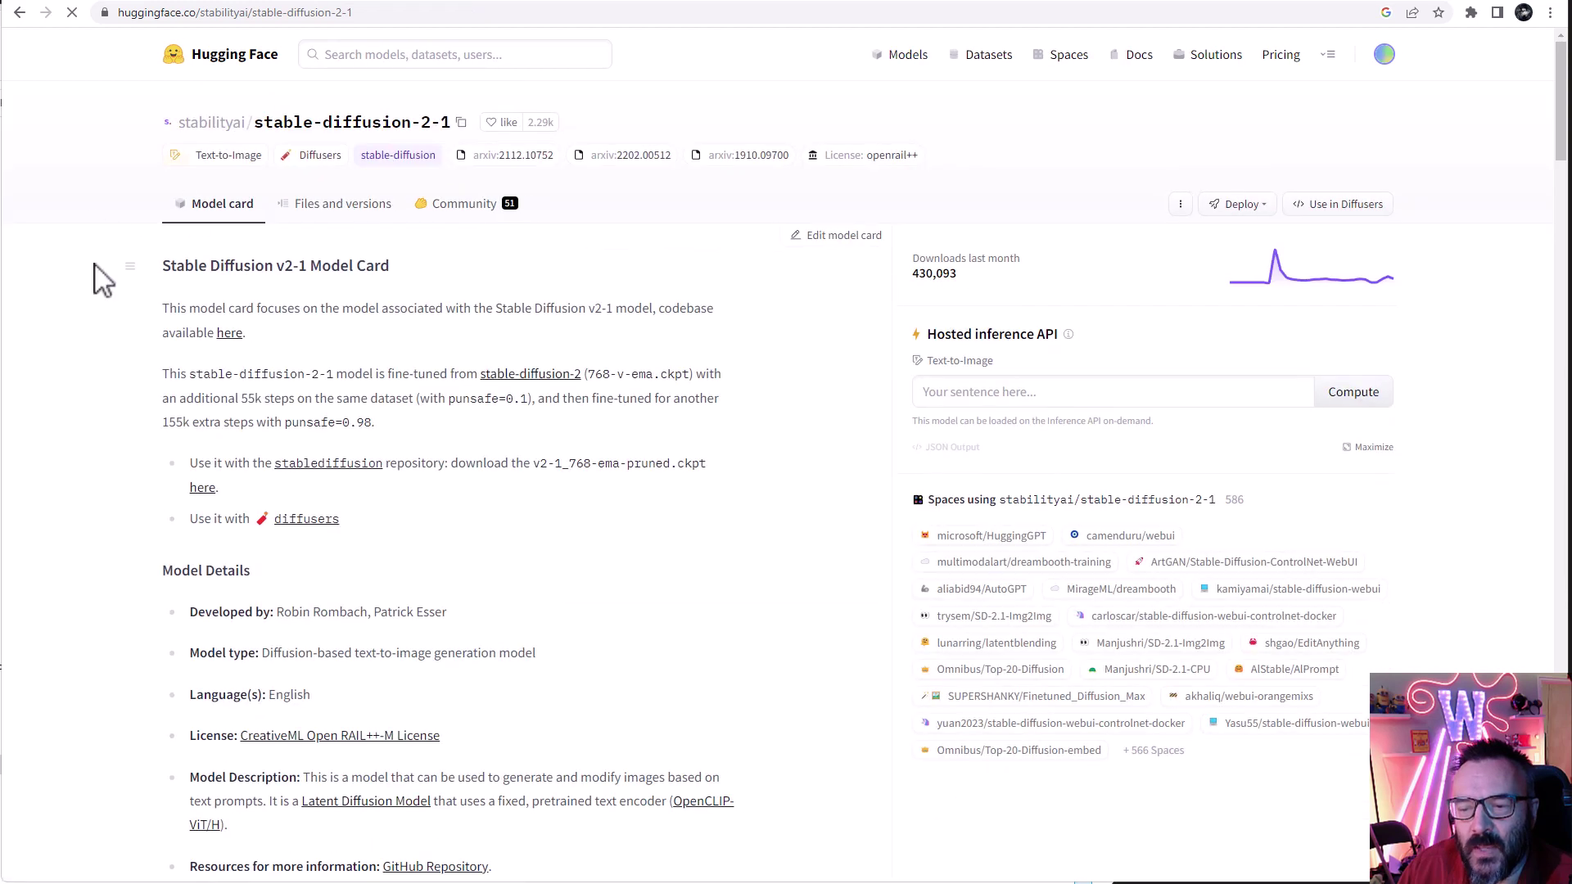
pyautogui.click(1042, 392)
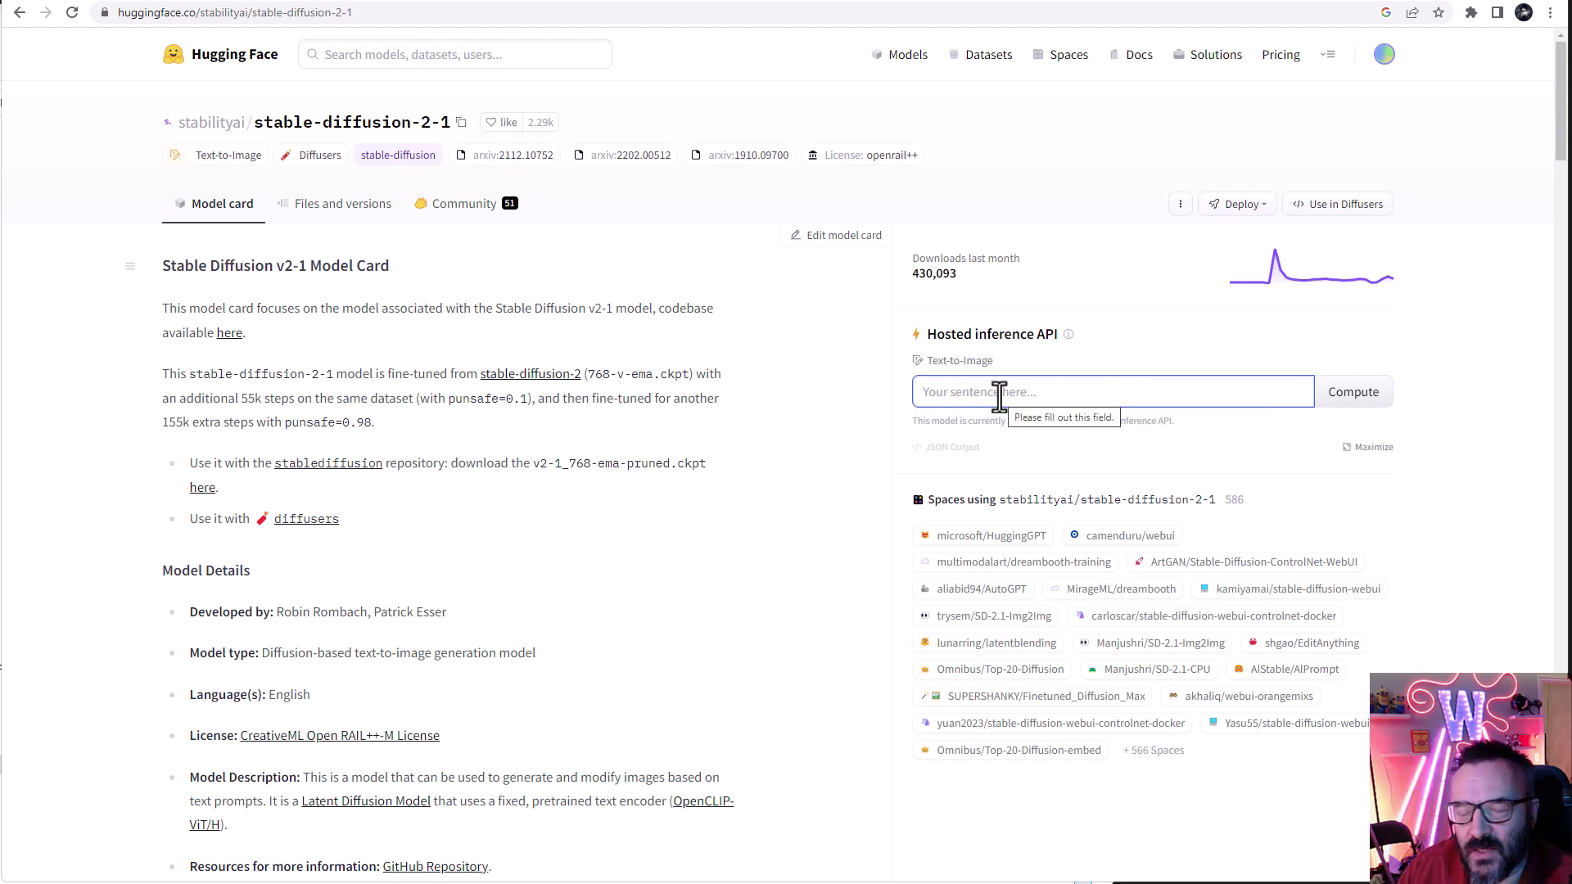
# Generate a 'large pig' image with stable-diffusion-2-1, then switch to the Adobe Firefly tab.
pyautogui.write('large pig')
pyautogui.click(1355, 393)
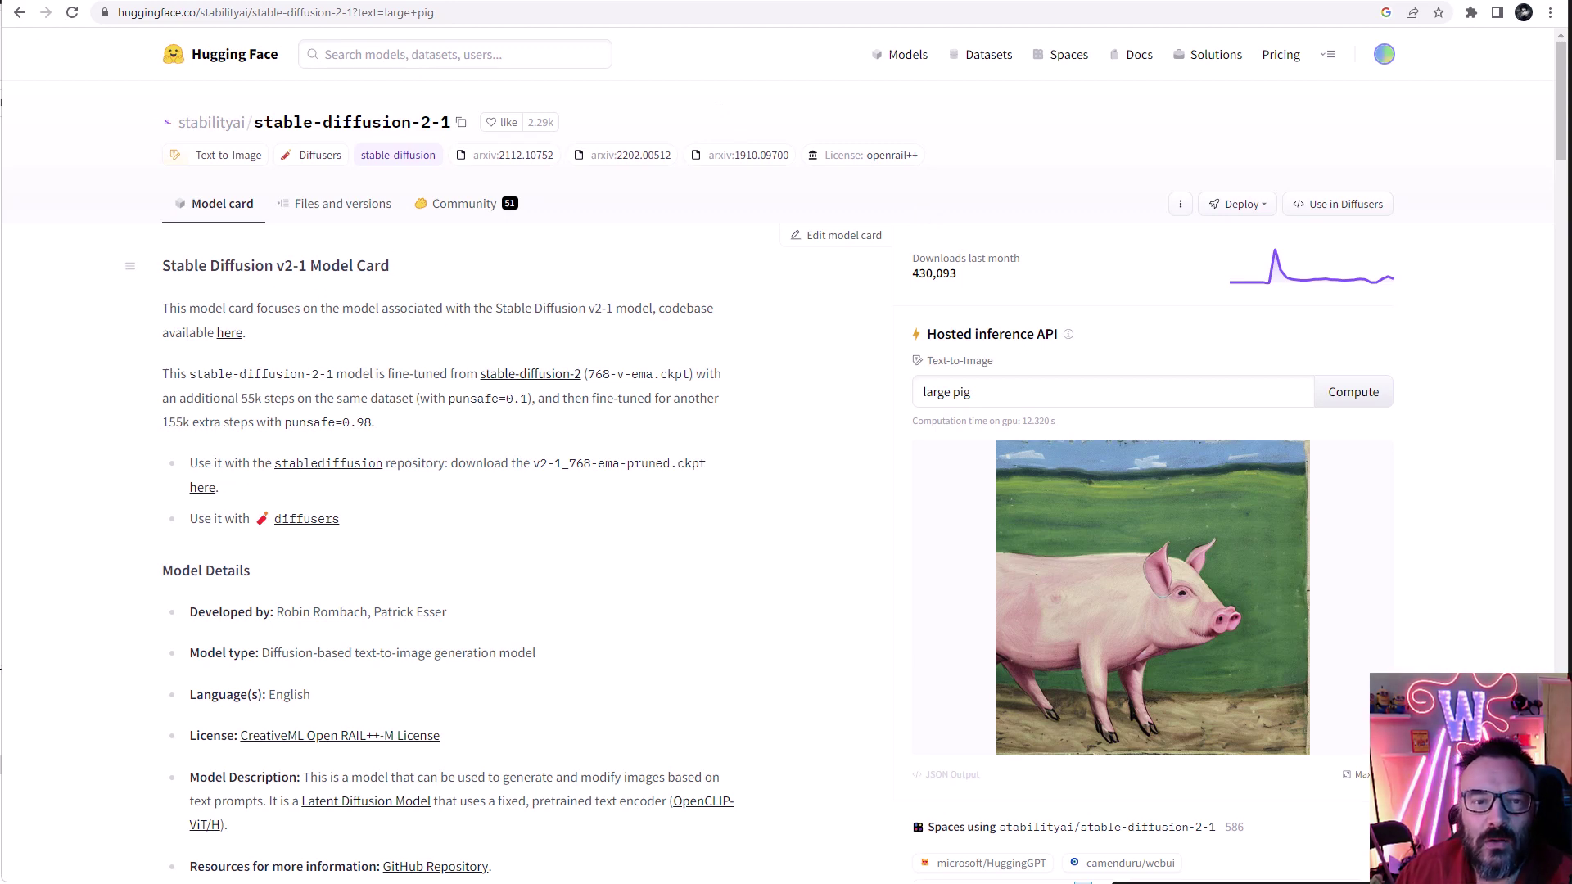
pyautogui.click(1166, 2)
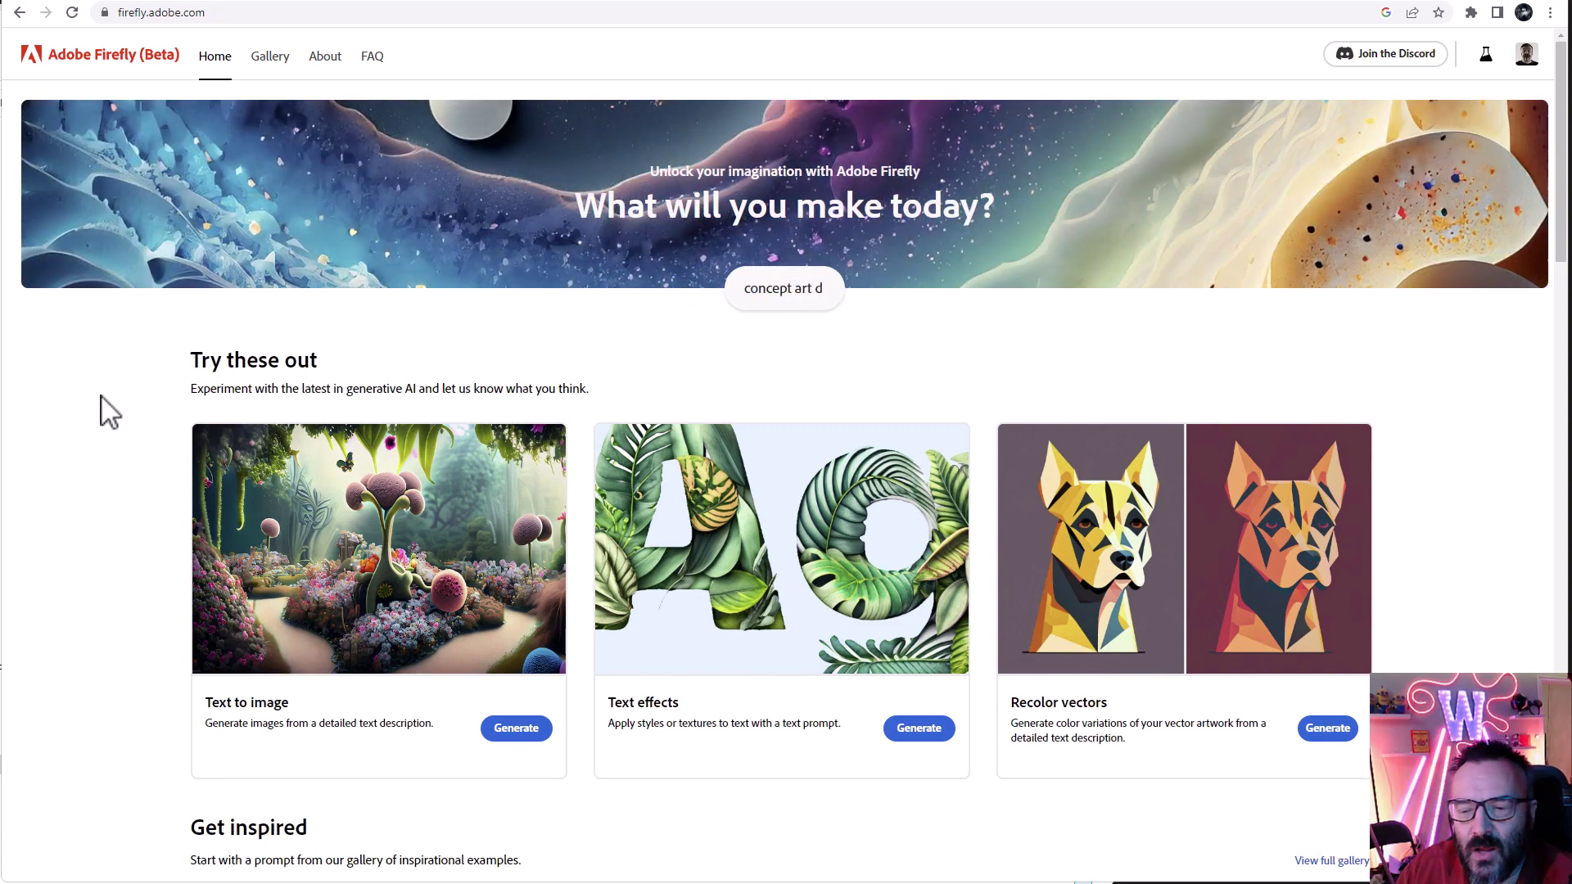
# Scroll through Firefly's Text to image, Text effects and Recolor vectors cards, returning to Try these out.
pyautogui.scroll(-1, 101, 396)
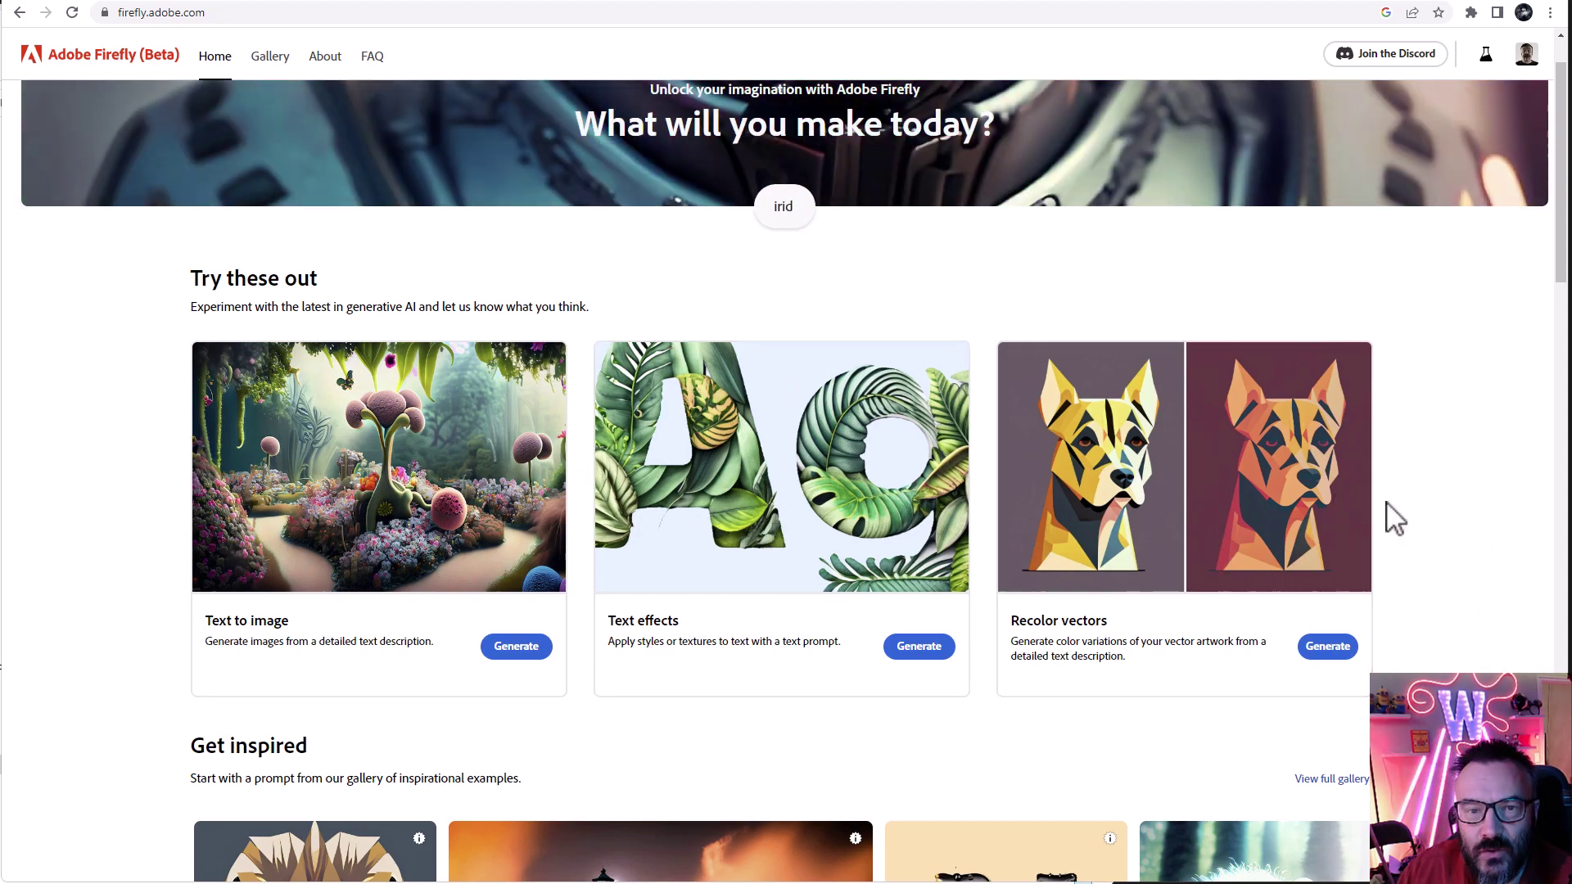
pyautogui.scroll(-15, 1395, 518)
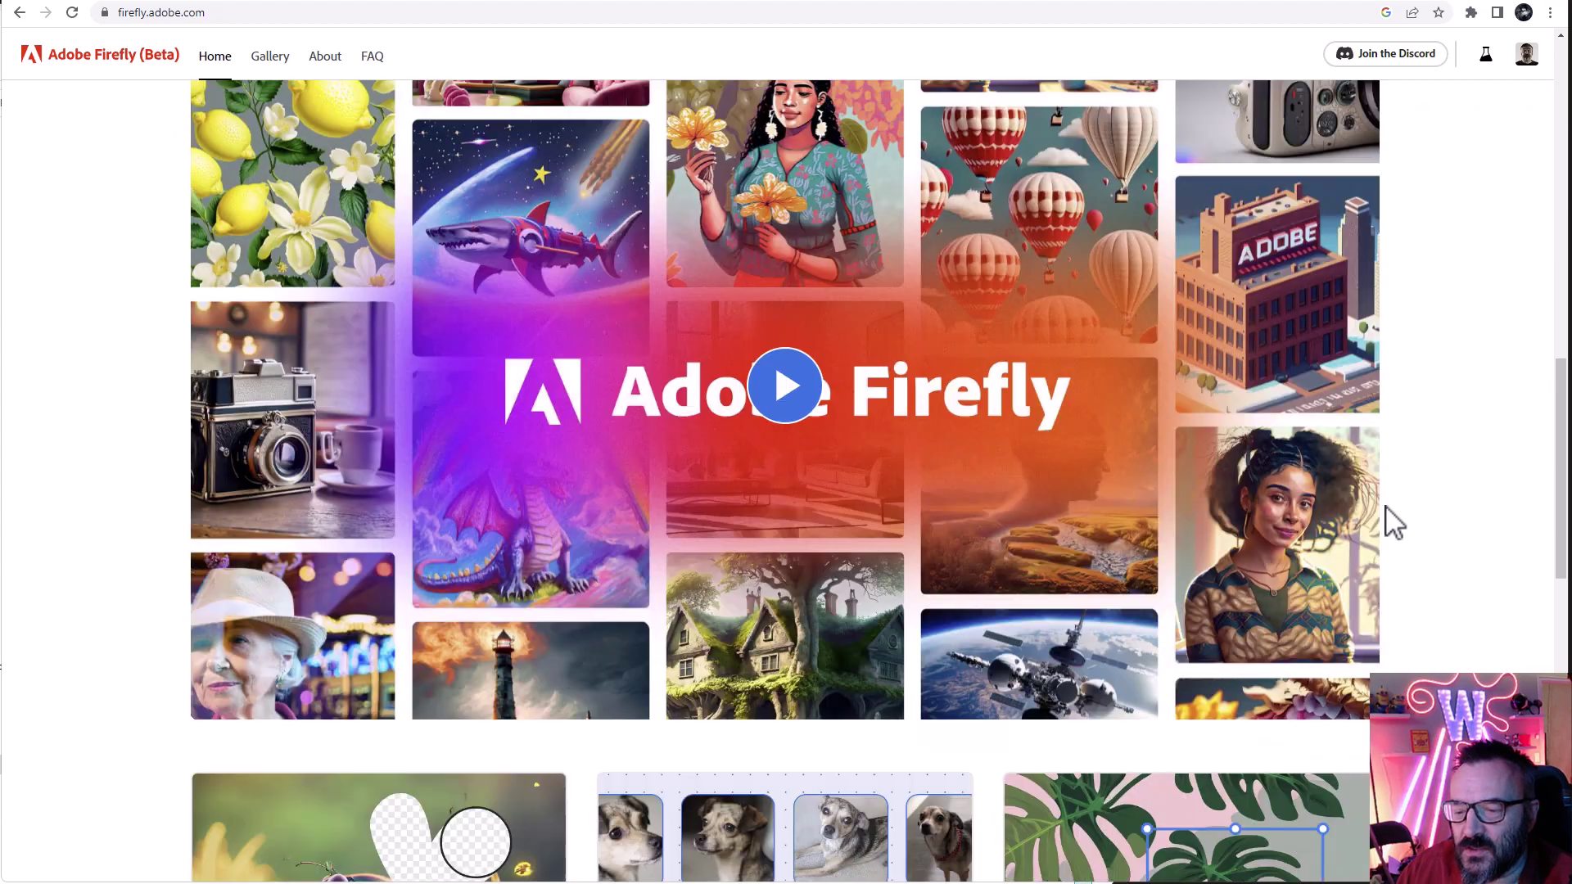
pyautogui.scroll(-5, 1395, 522)
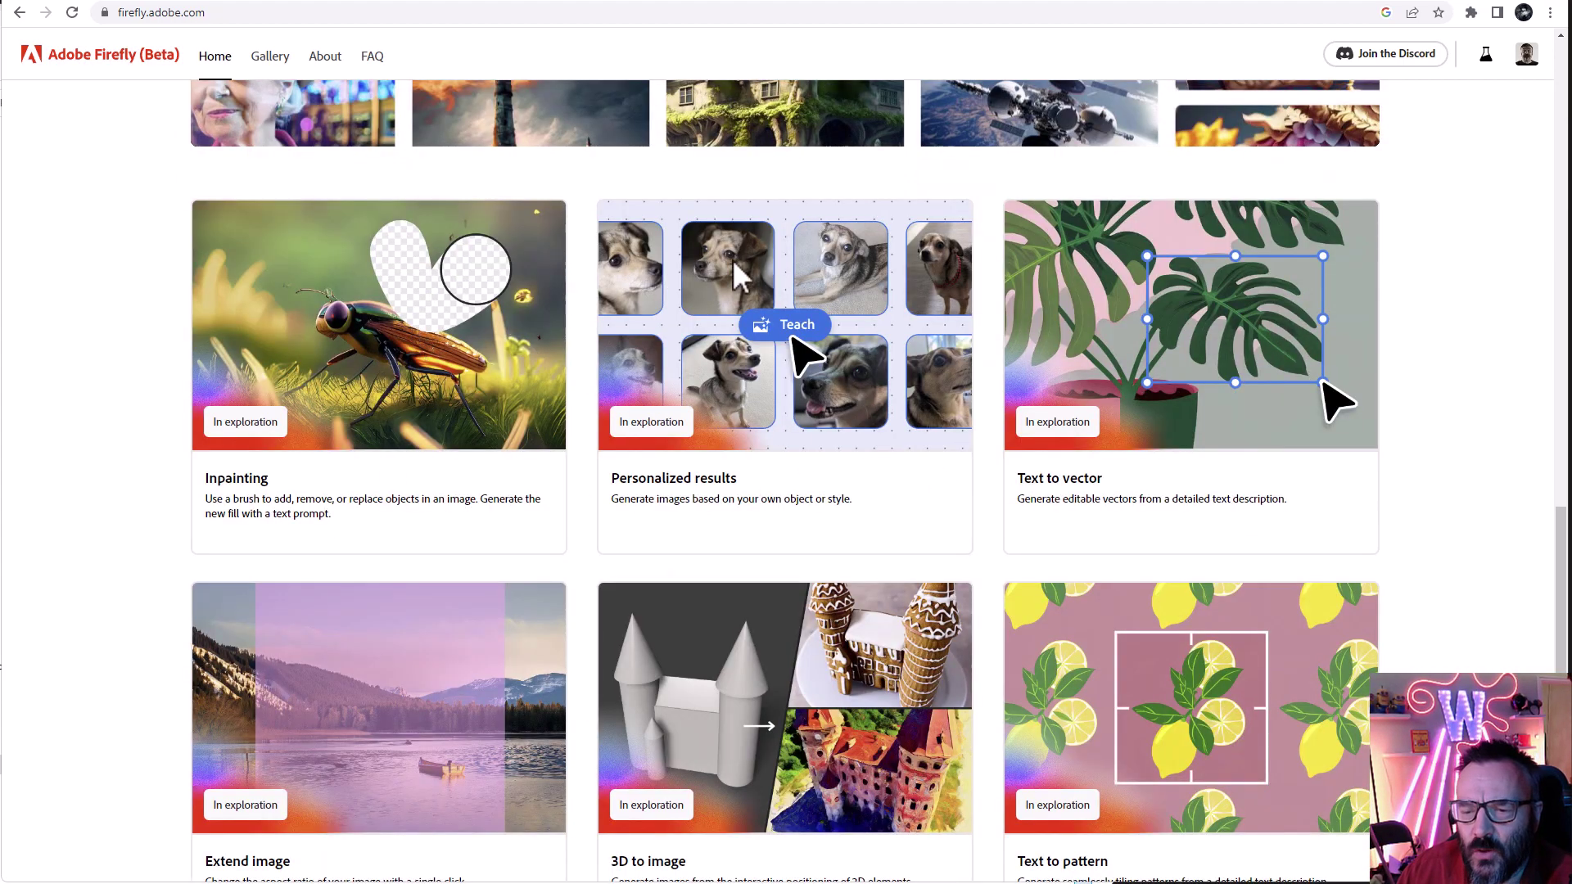
pyautogui.scroll(-2, 1227, 385)
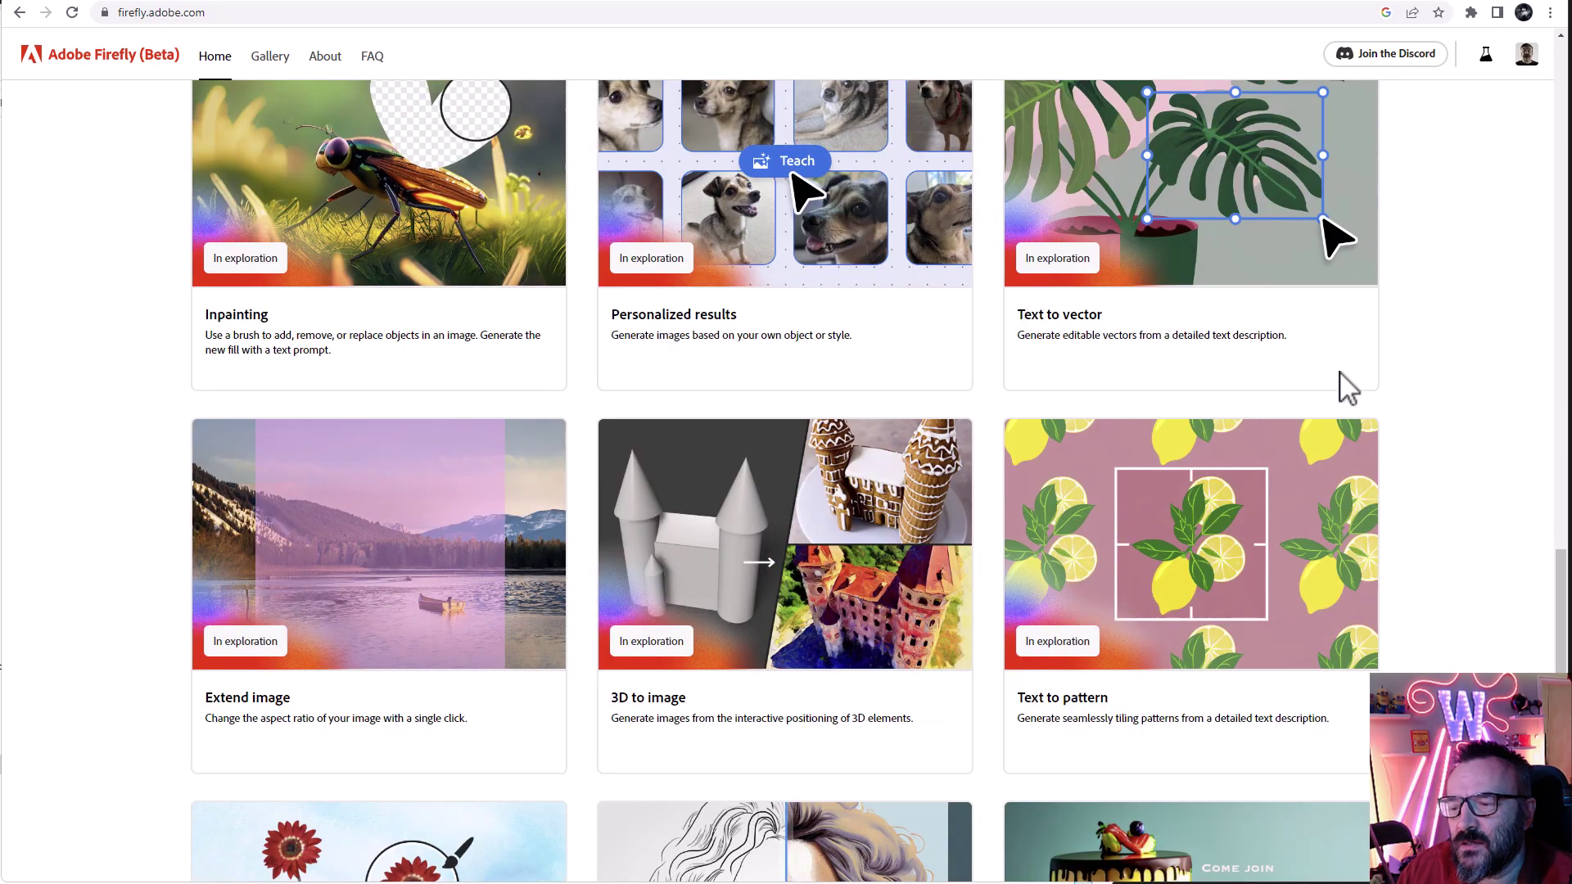
pyautogui.scroll(-2, 1347, 386)
pyautogui.scroll(-1, 781, 360)
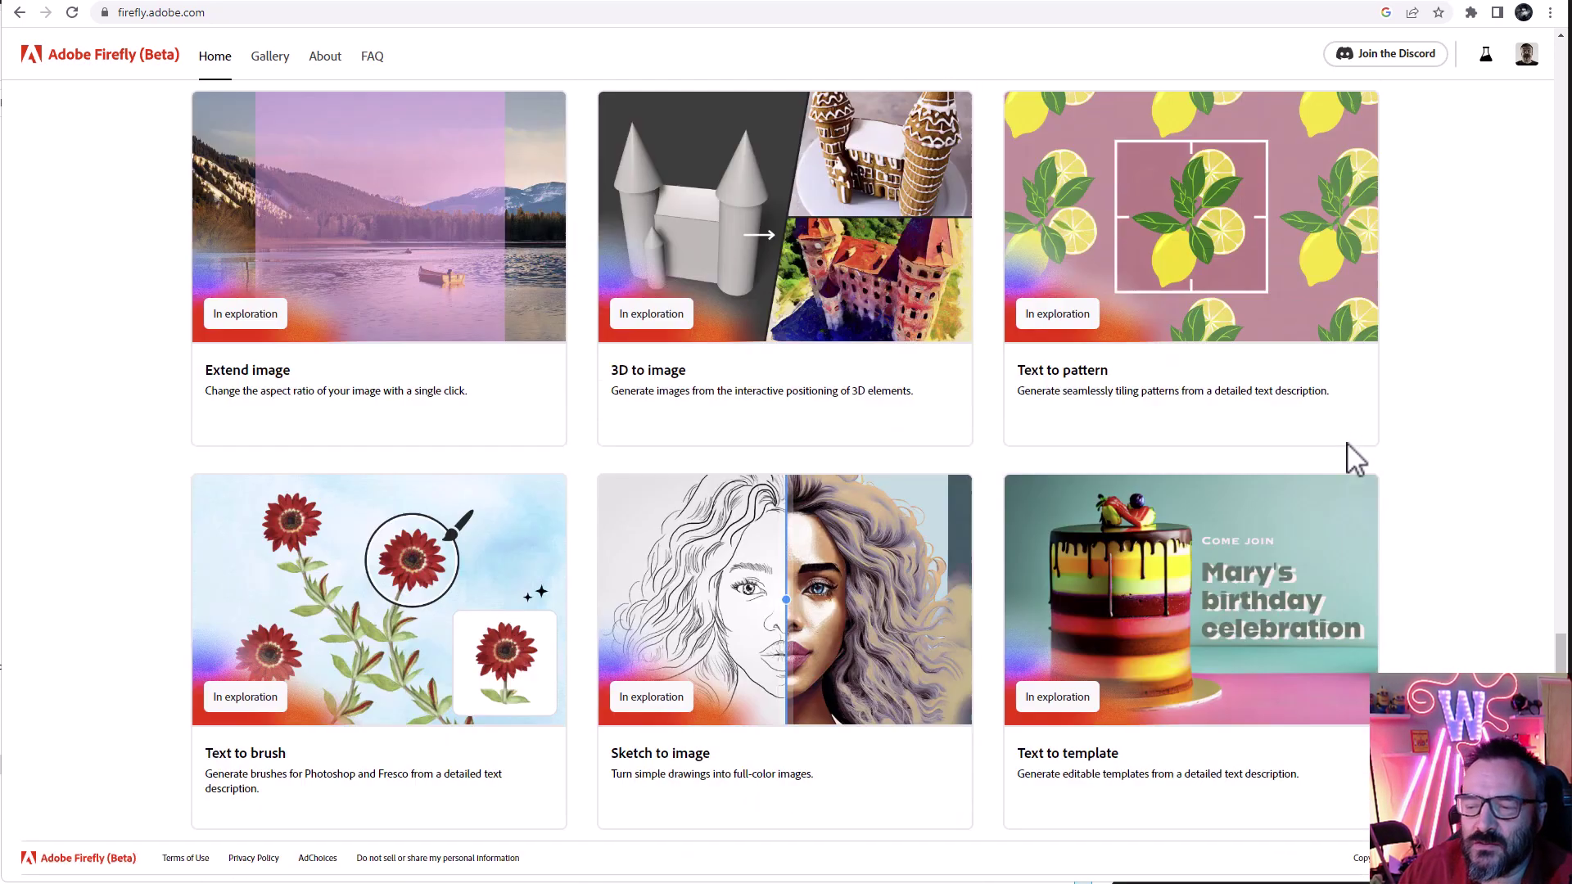
pyautogui.scroll(15, 1349, 458)
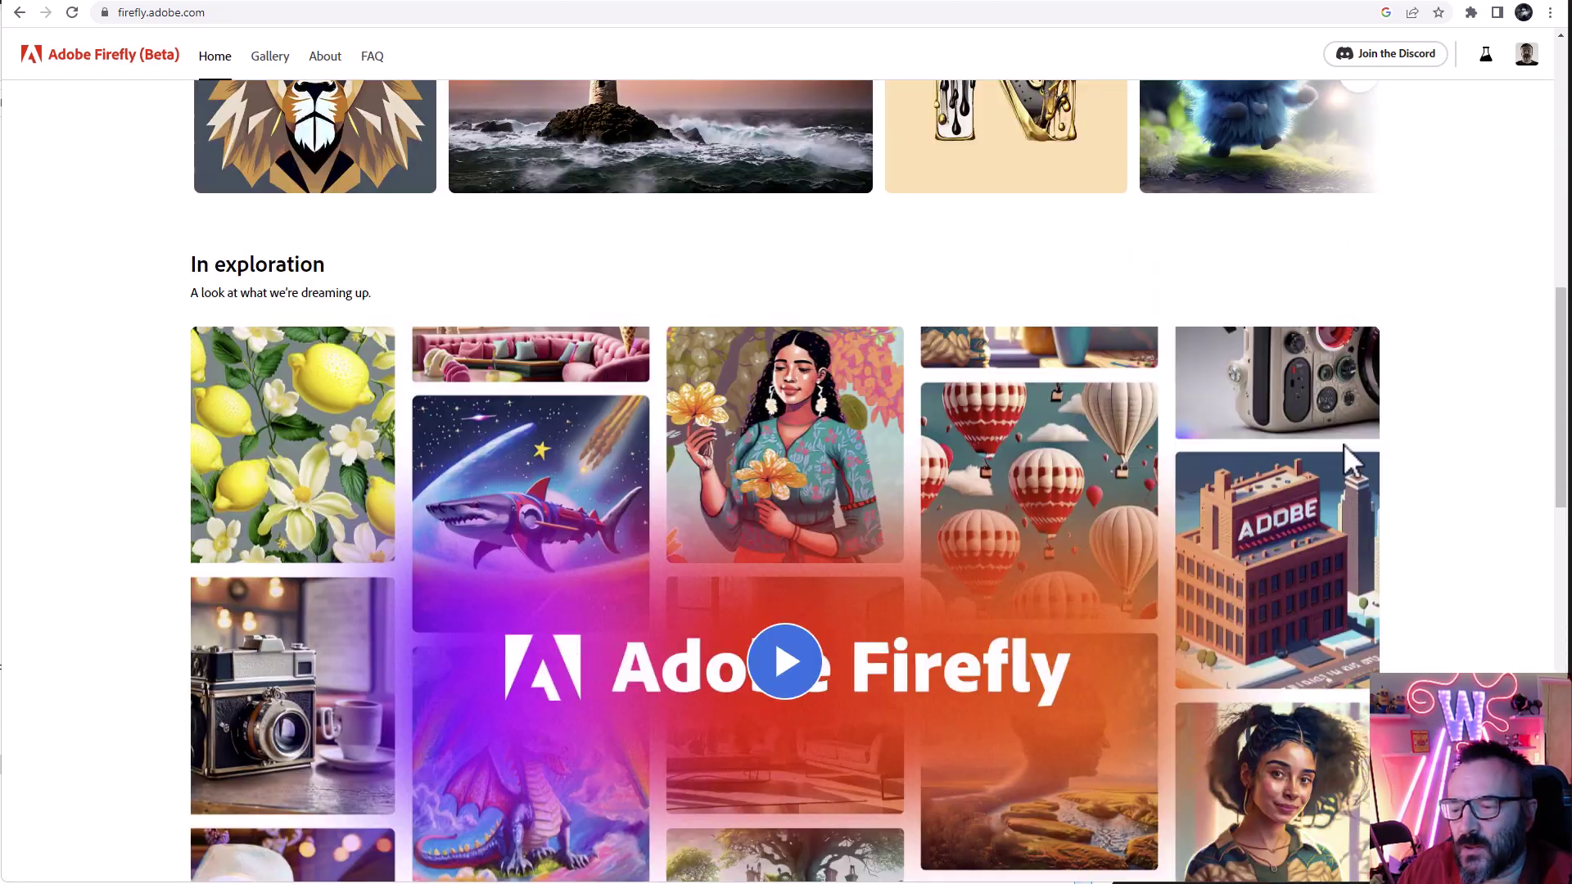
pyautogui.scroll(10, 1344, 444)
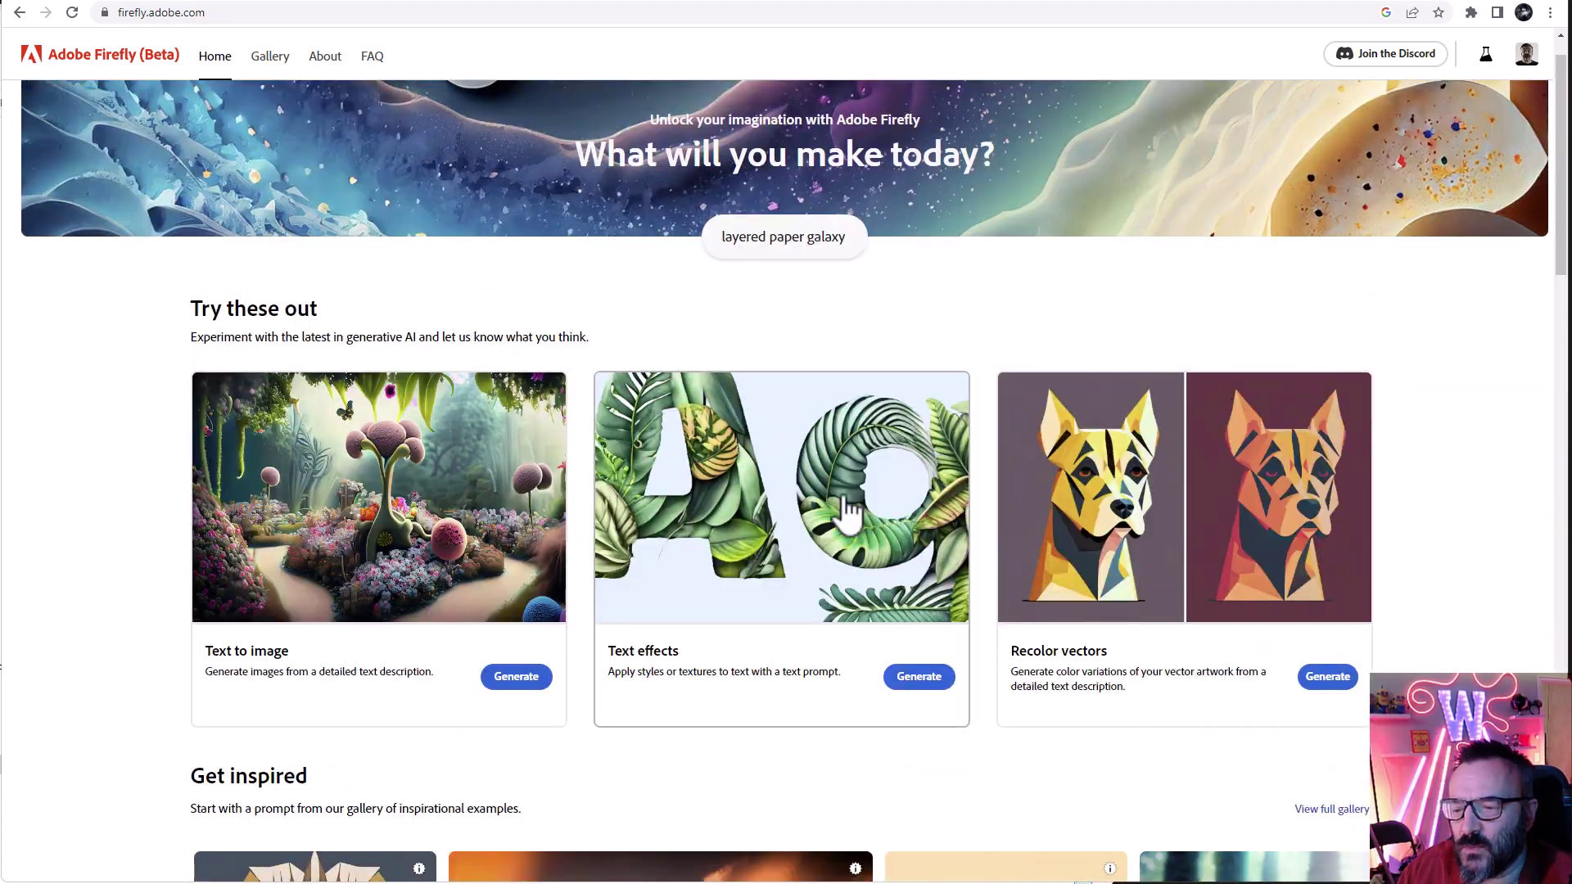
# Open Firefly's Text effects generator and browse its gallery of styled letter samples.
pyautogui.click(848, 511)
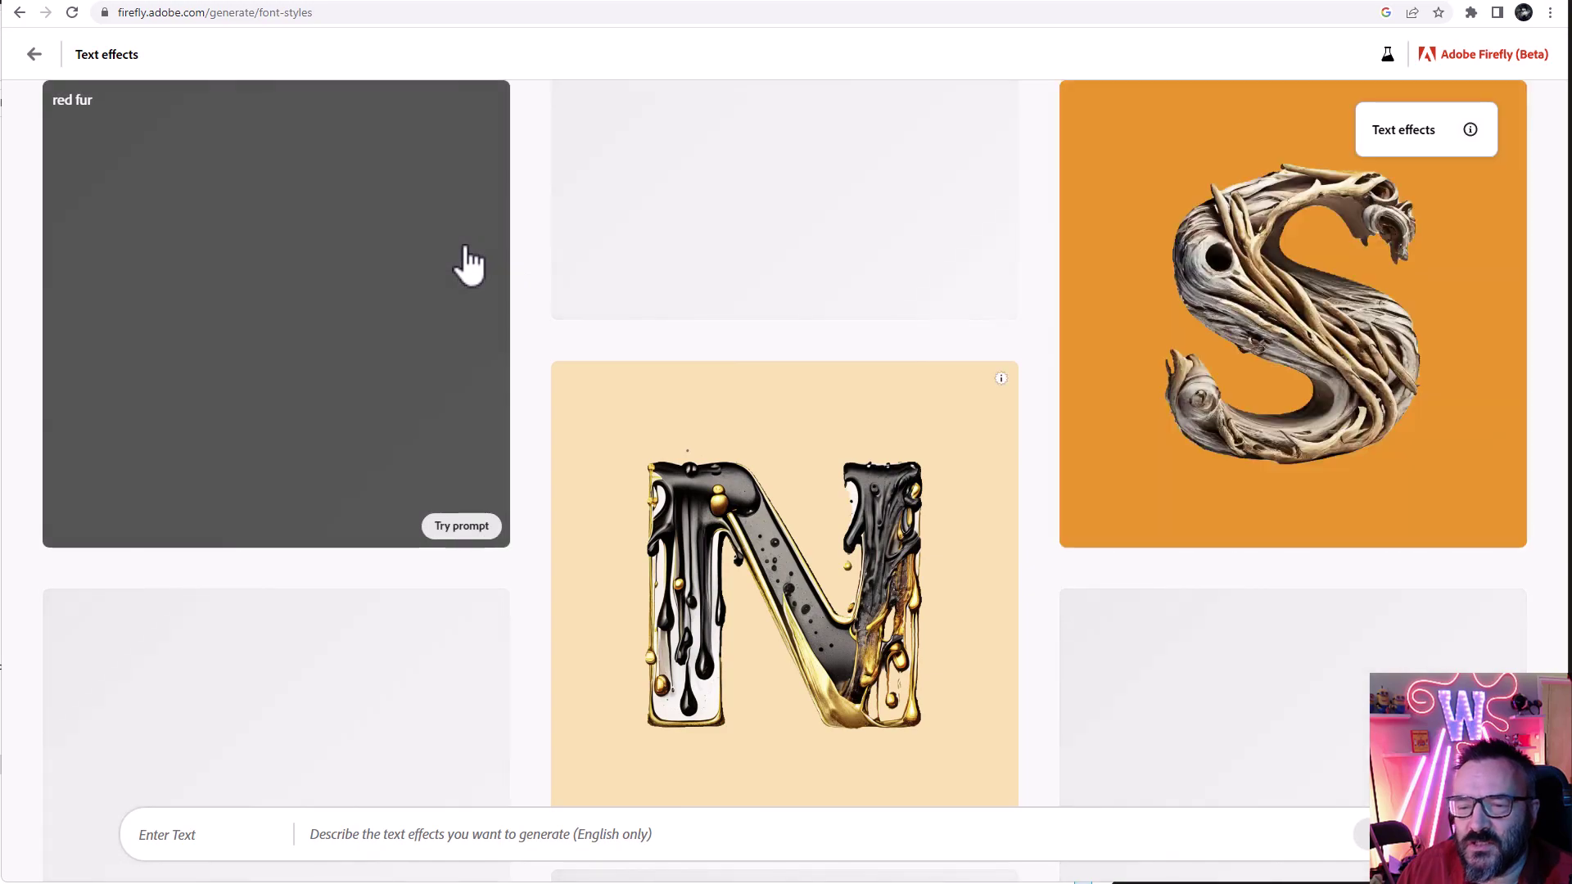
pyautogui.scroll(-2, 939, 450)
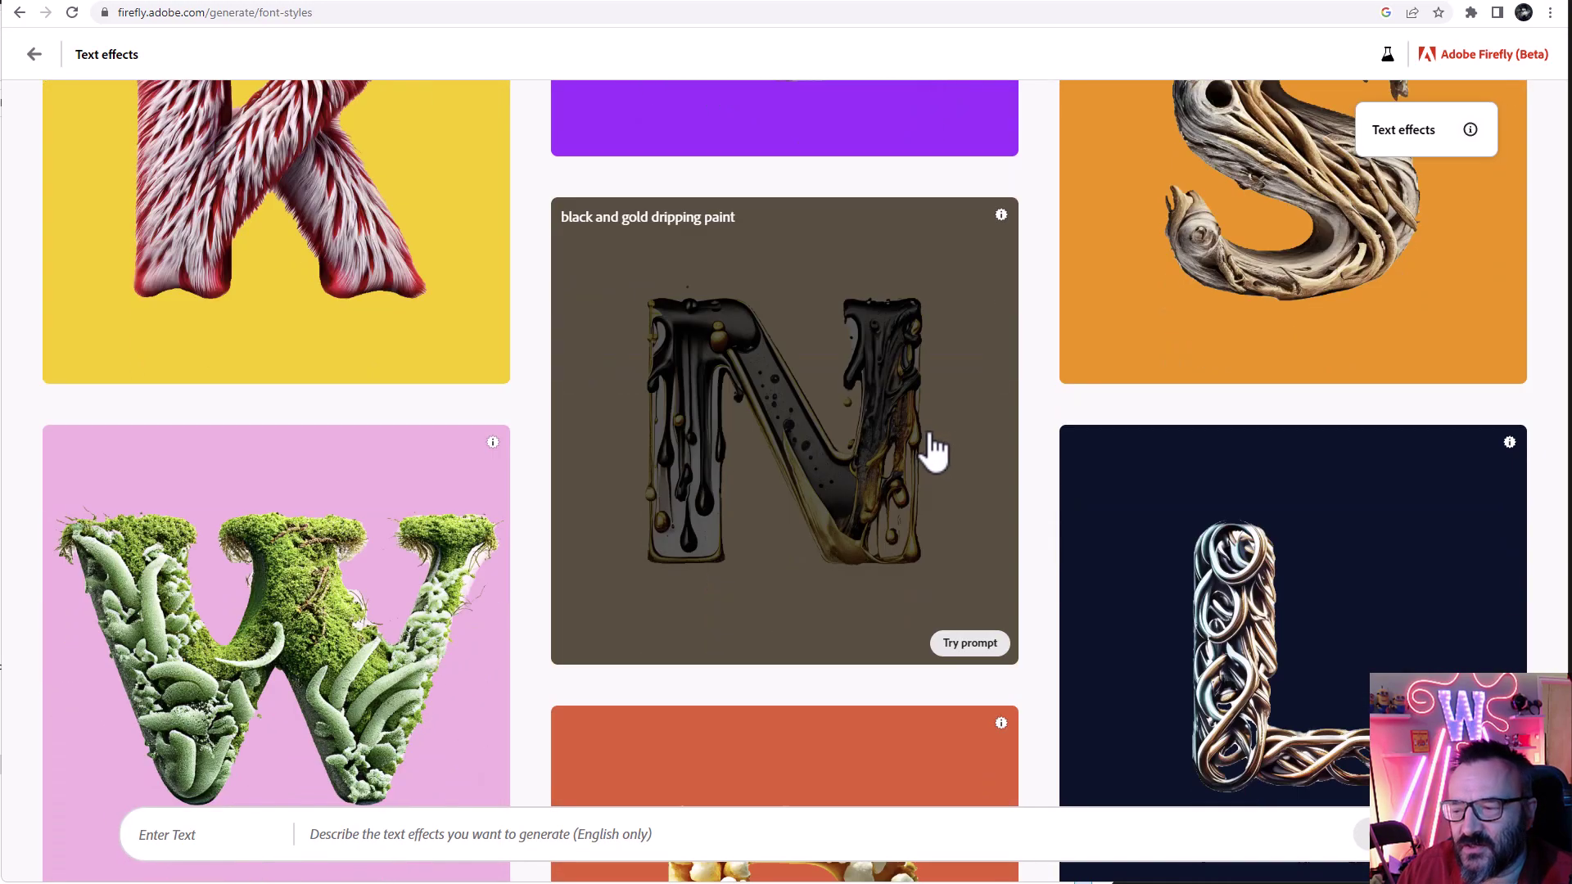
pyautogui.scroll(-2, 442, 491)
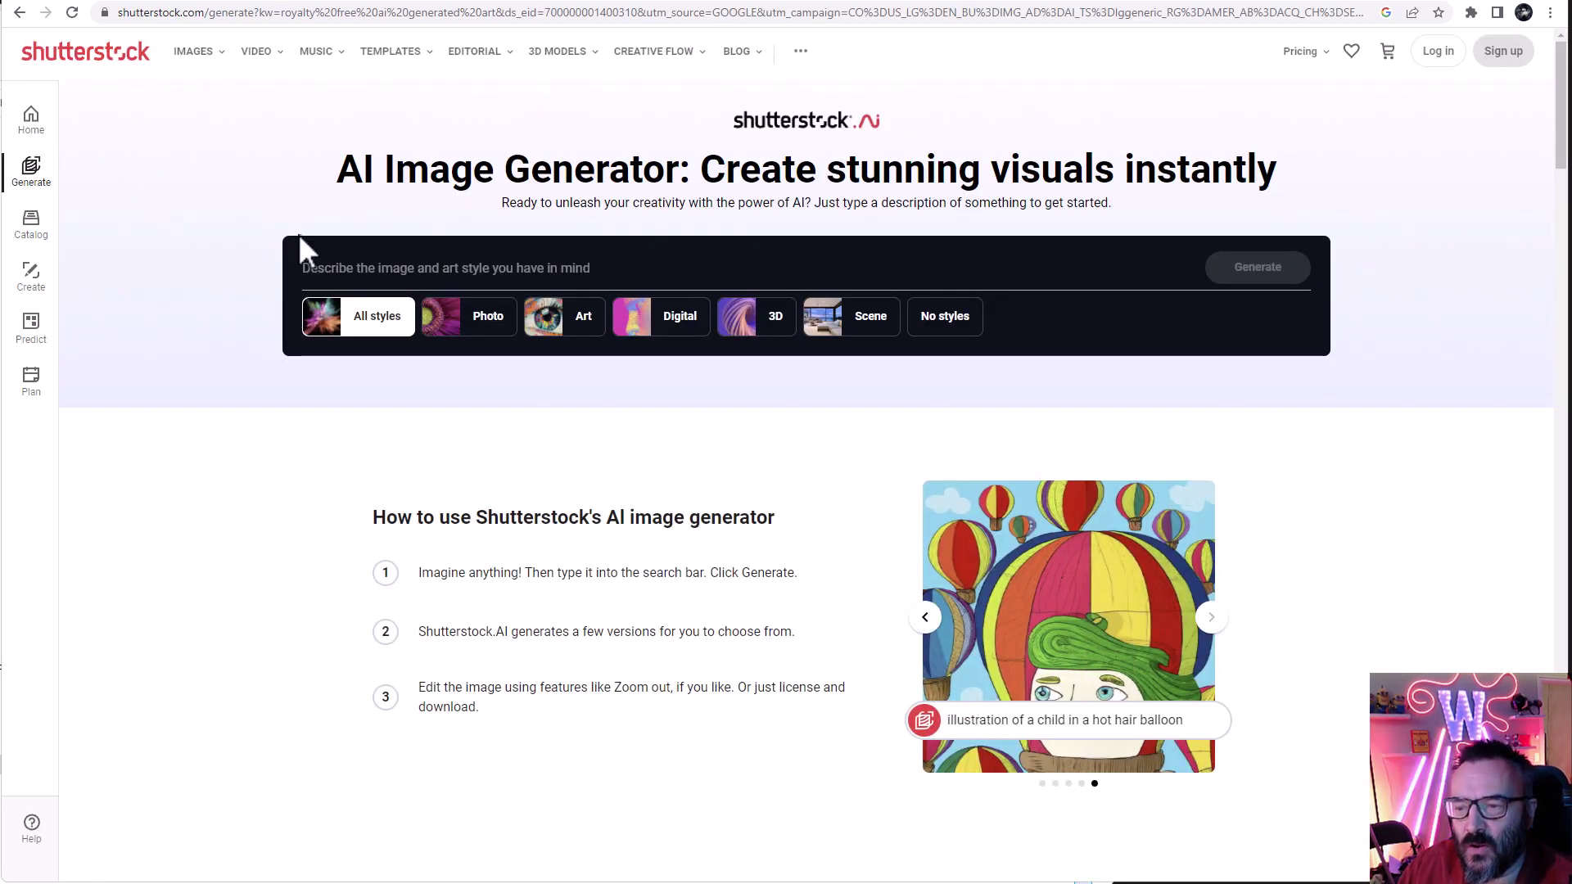
# Enter 'large golden pig' in Shutterstock's Describe the image prompt field.
pyautogui.click(421, 266)
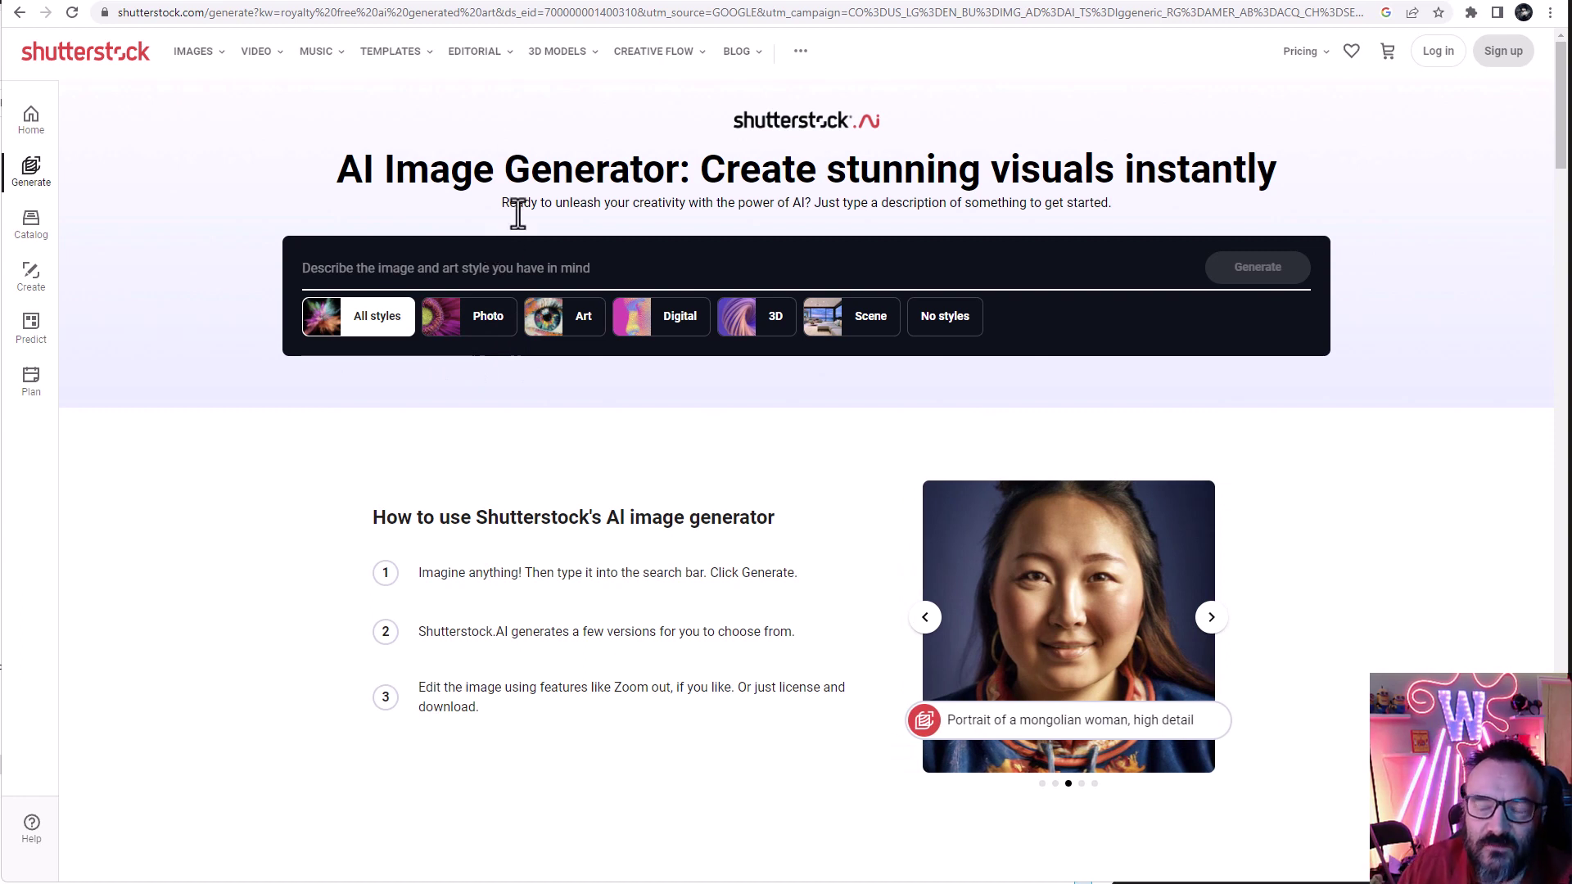
pyautogui.write('l')
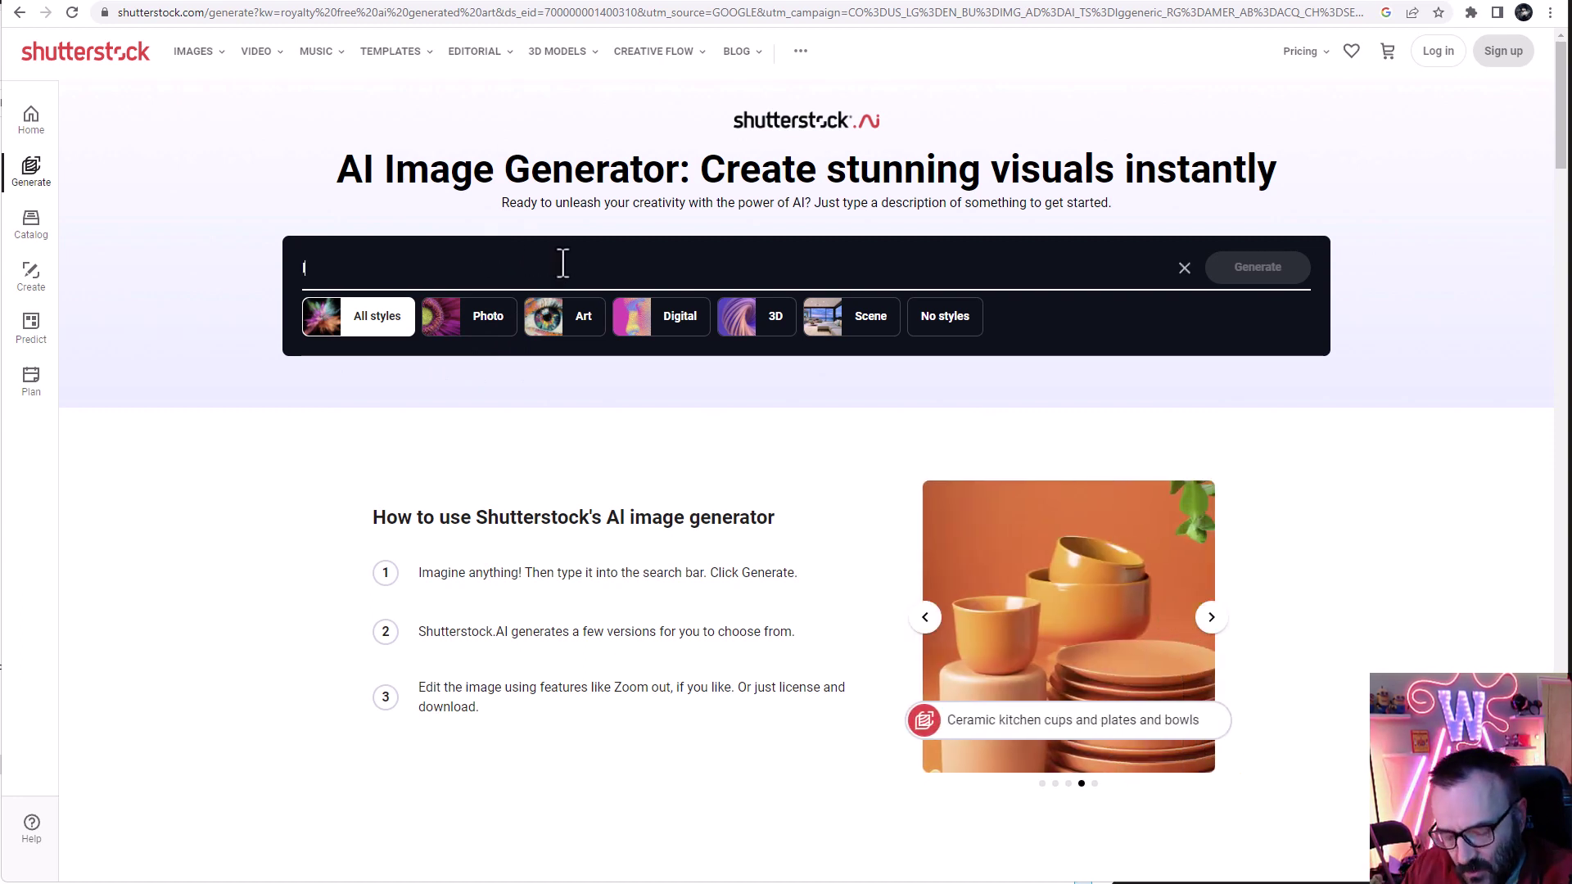
pyautogui.write('arge gol')
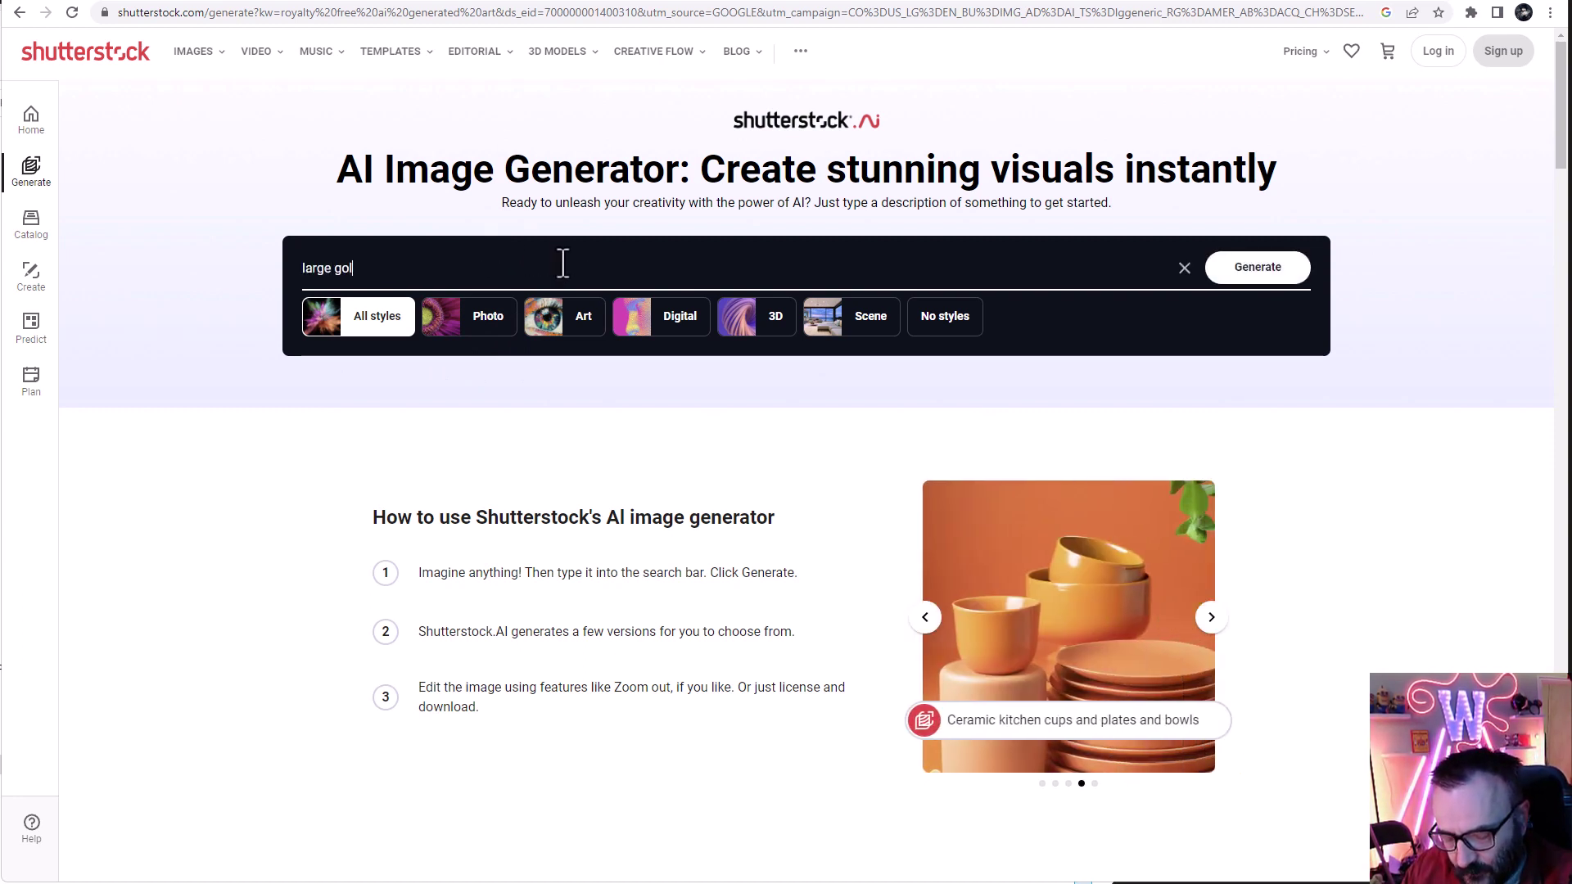
pyautogui.write('den pig')
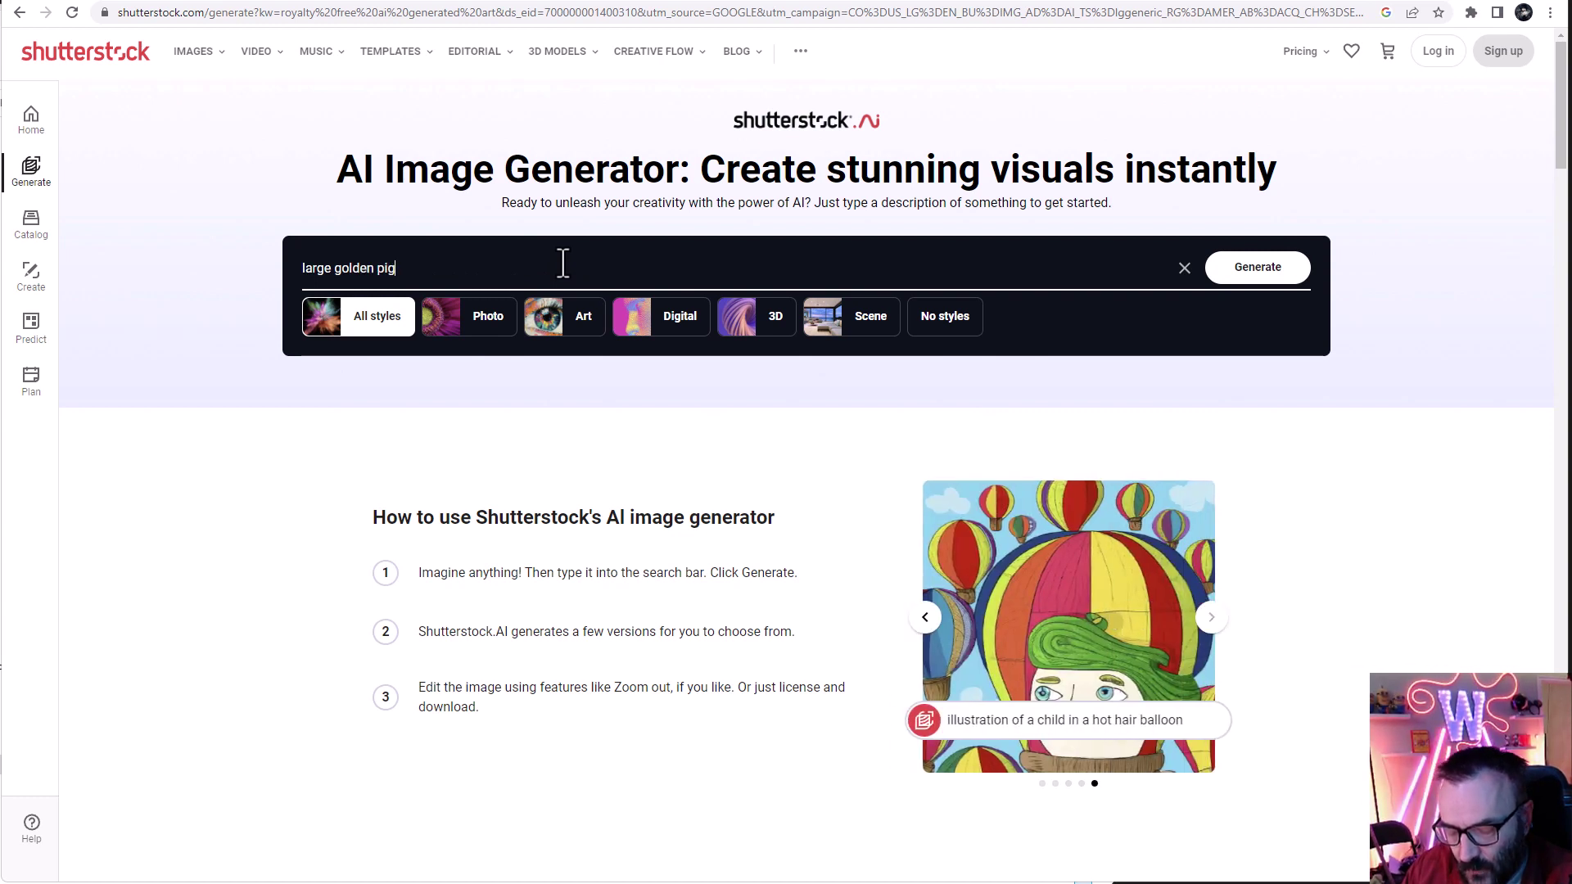
# Generate Photo-style images of the large golden pig and scroll through the results.
pyautogui.click(468, 326)
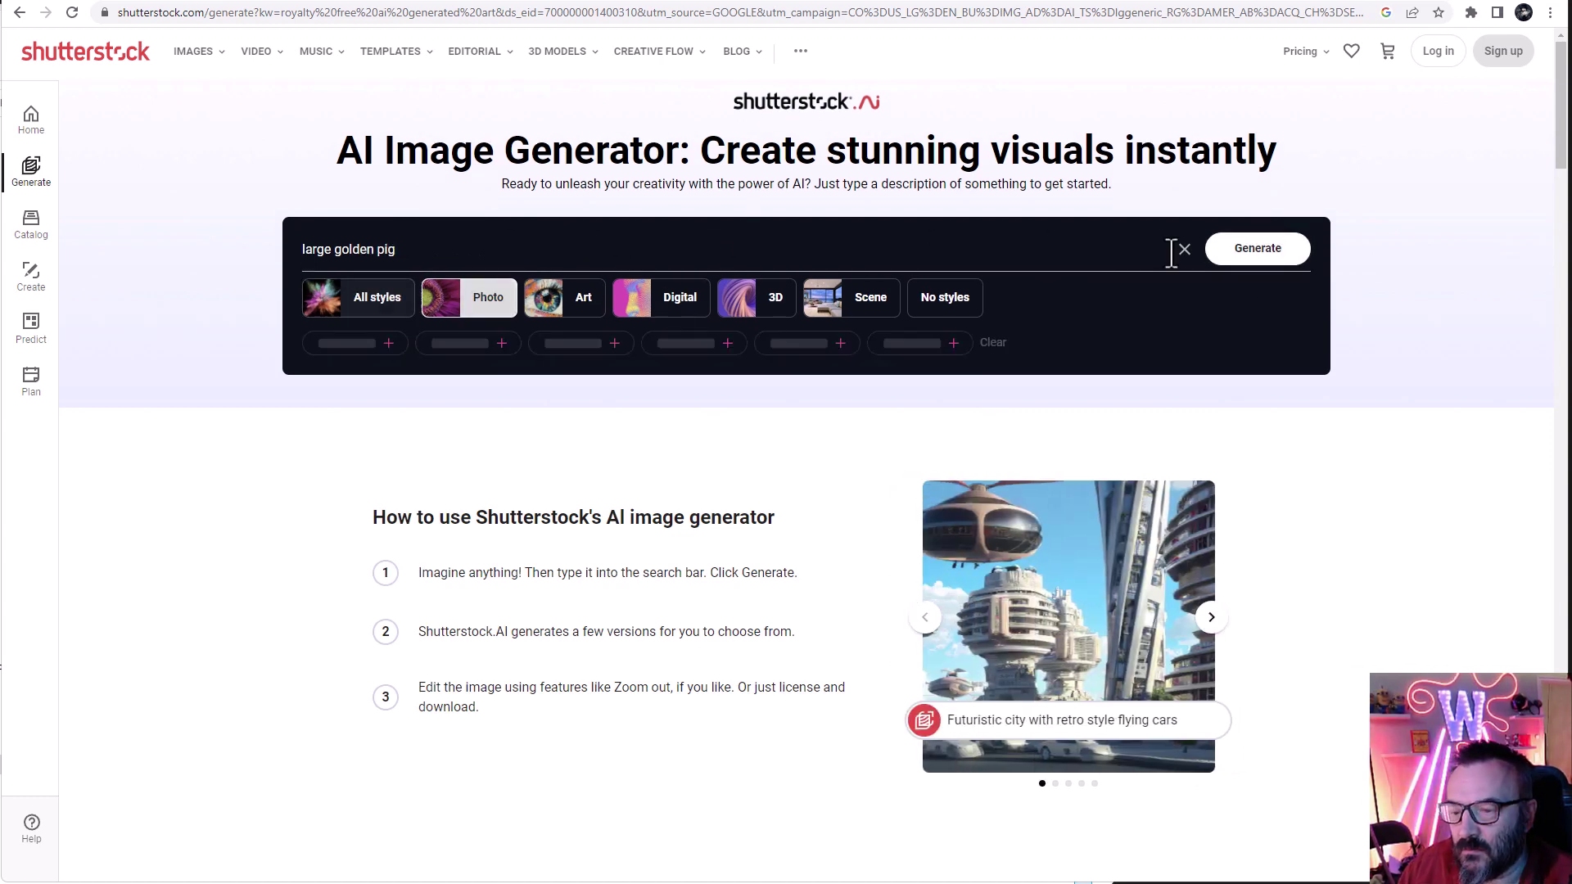
pyautogui.click(1293, 252)
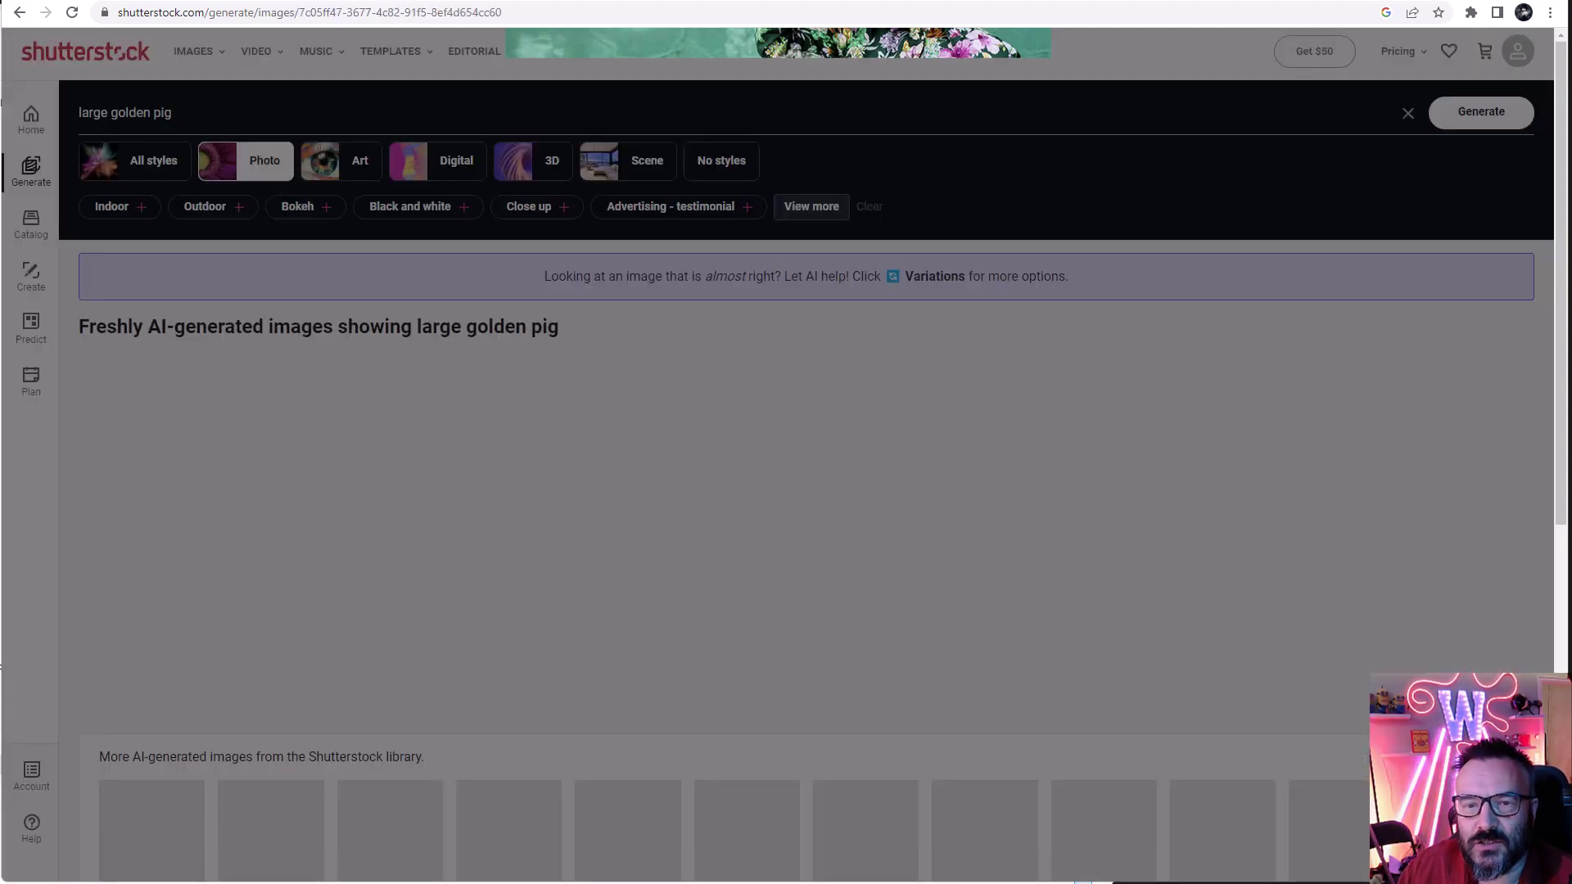
pyautogui.scroll(-1, 884, 442)
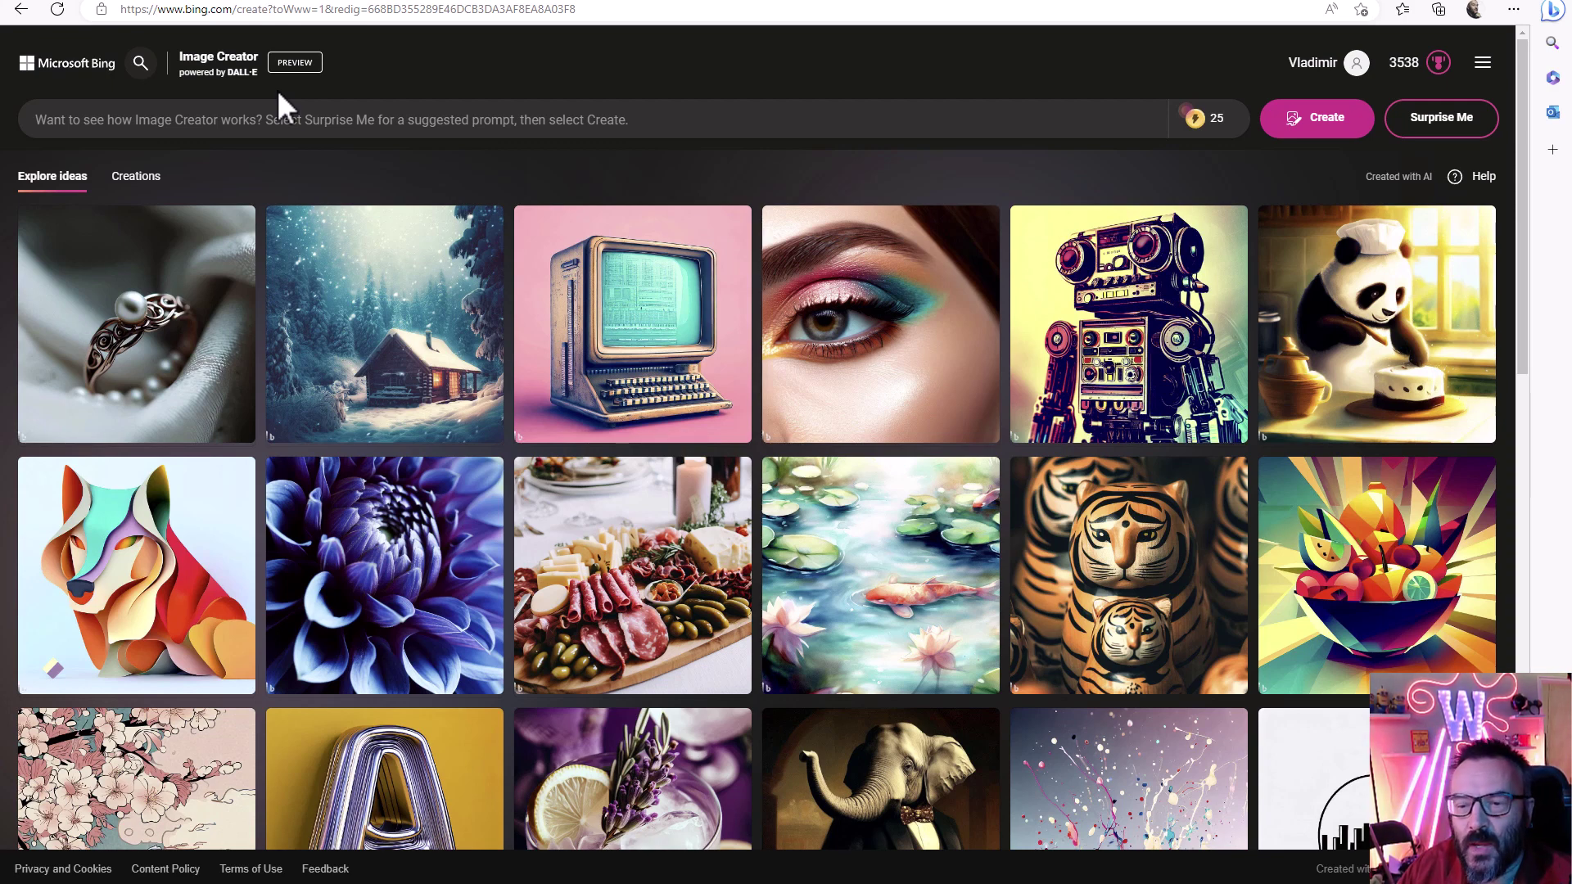
pyautogui.click(456, 4)
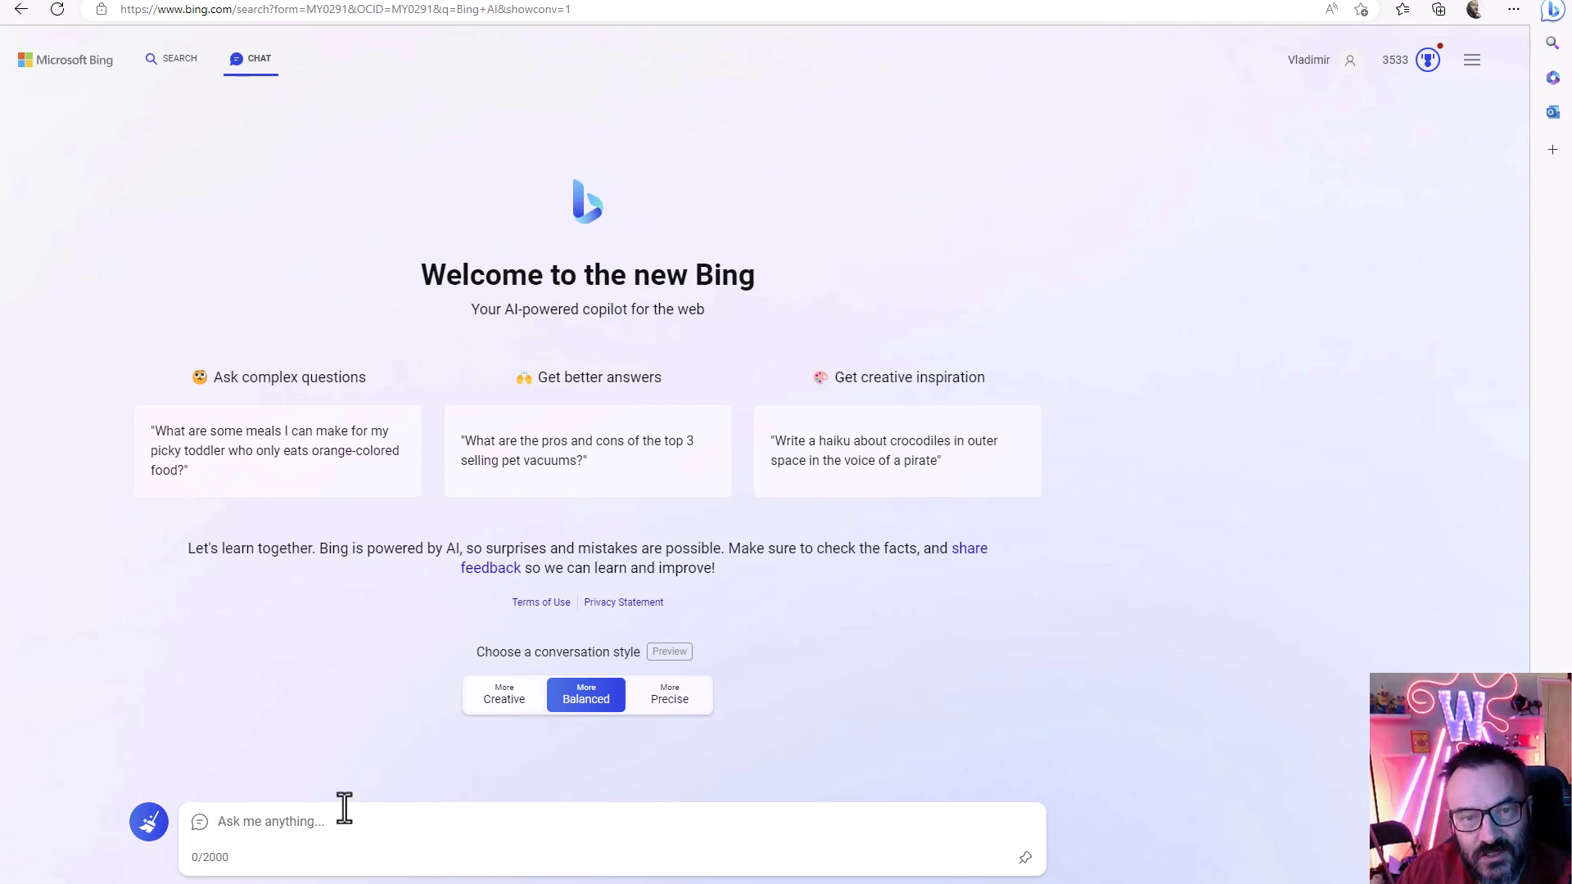
pyautogui.click(250, 61)
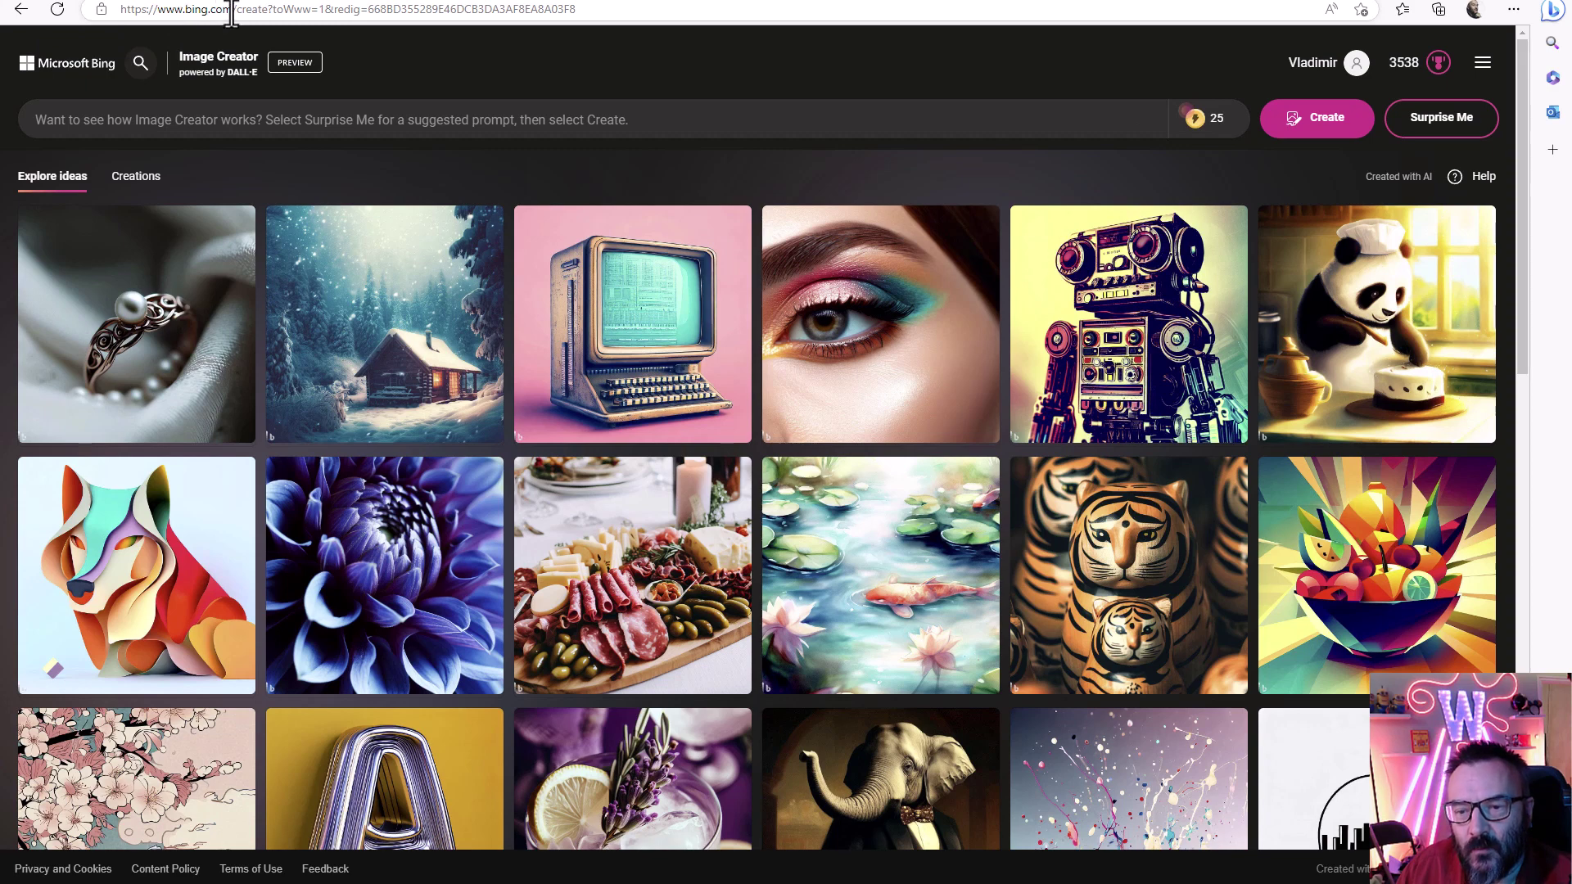
# Create four Bing images from the prompt 'golden pig', using one boost.
pyautogui.click(279, 122)
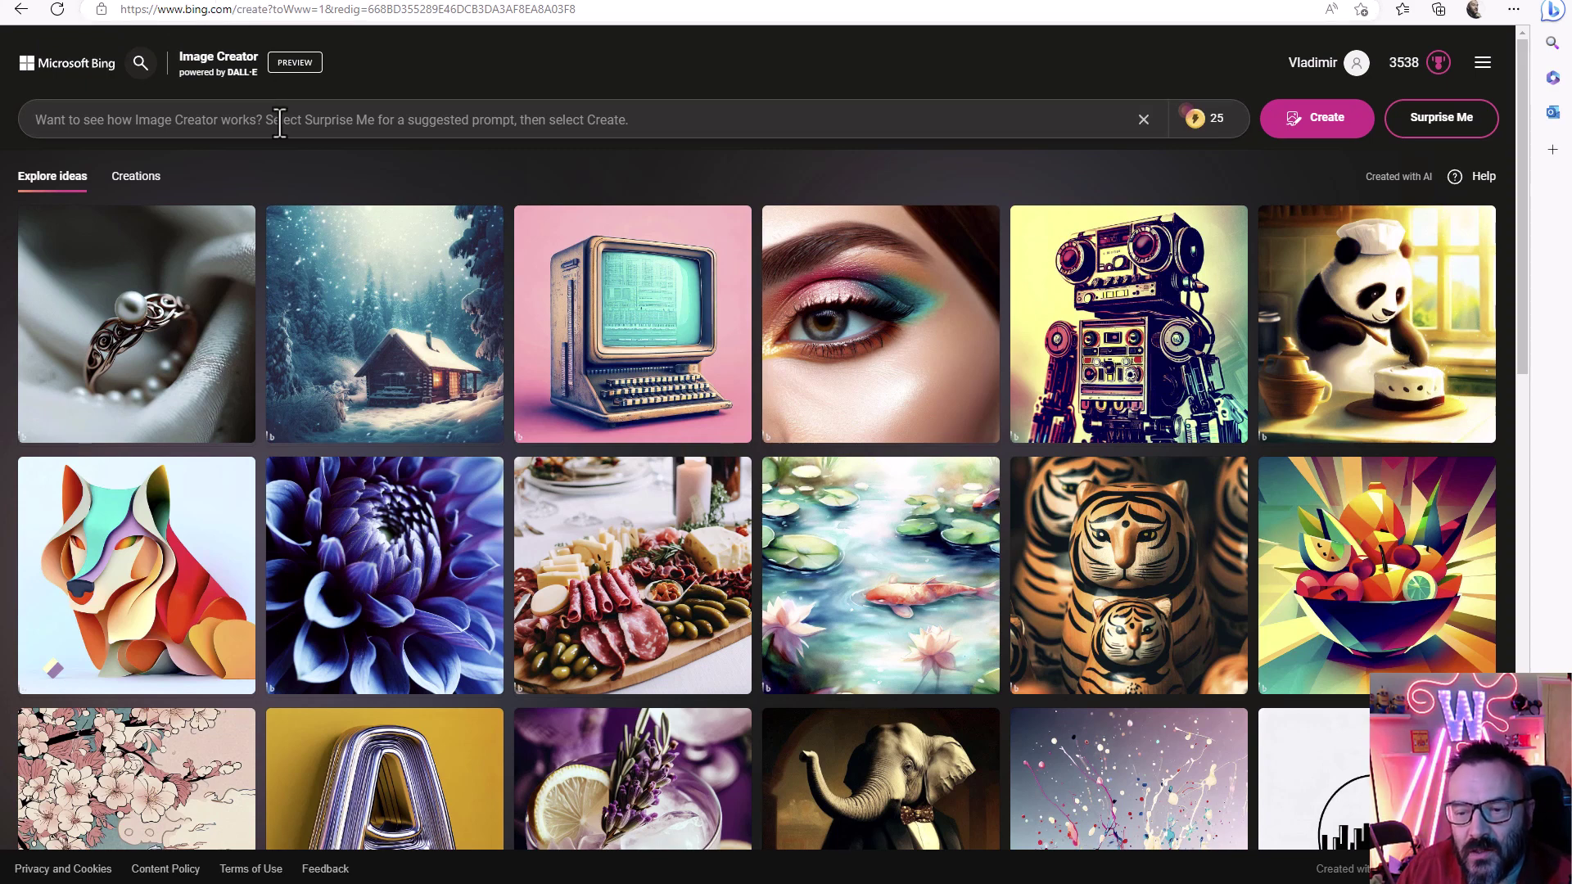
pyautogui.write('golde')
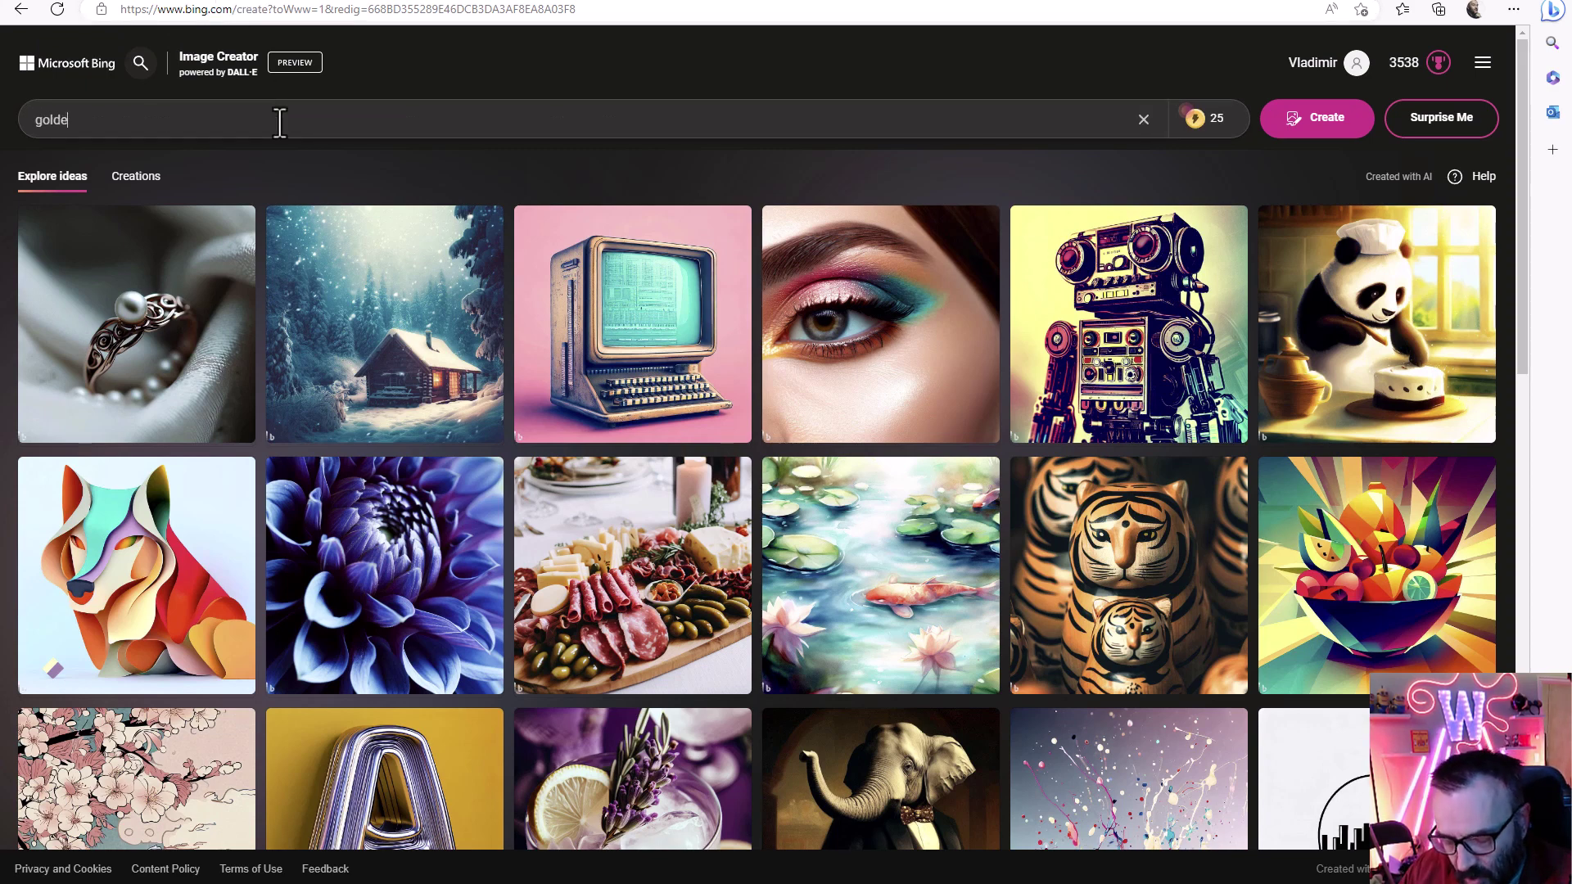
pyautogui.write('n pig')
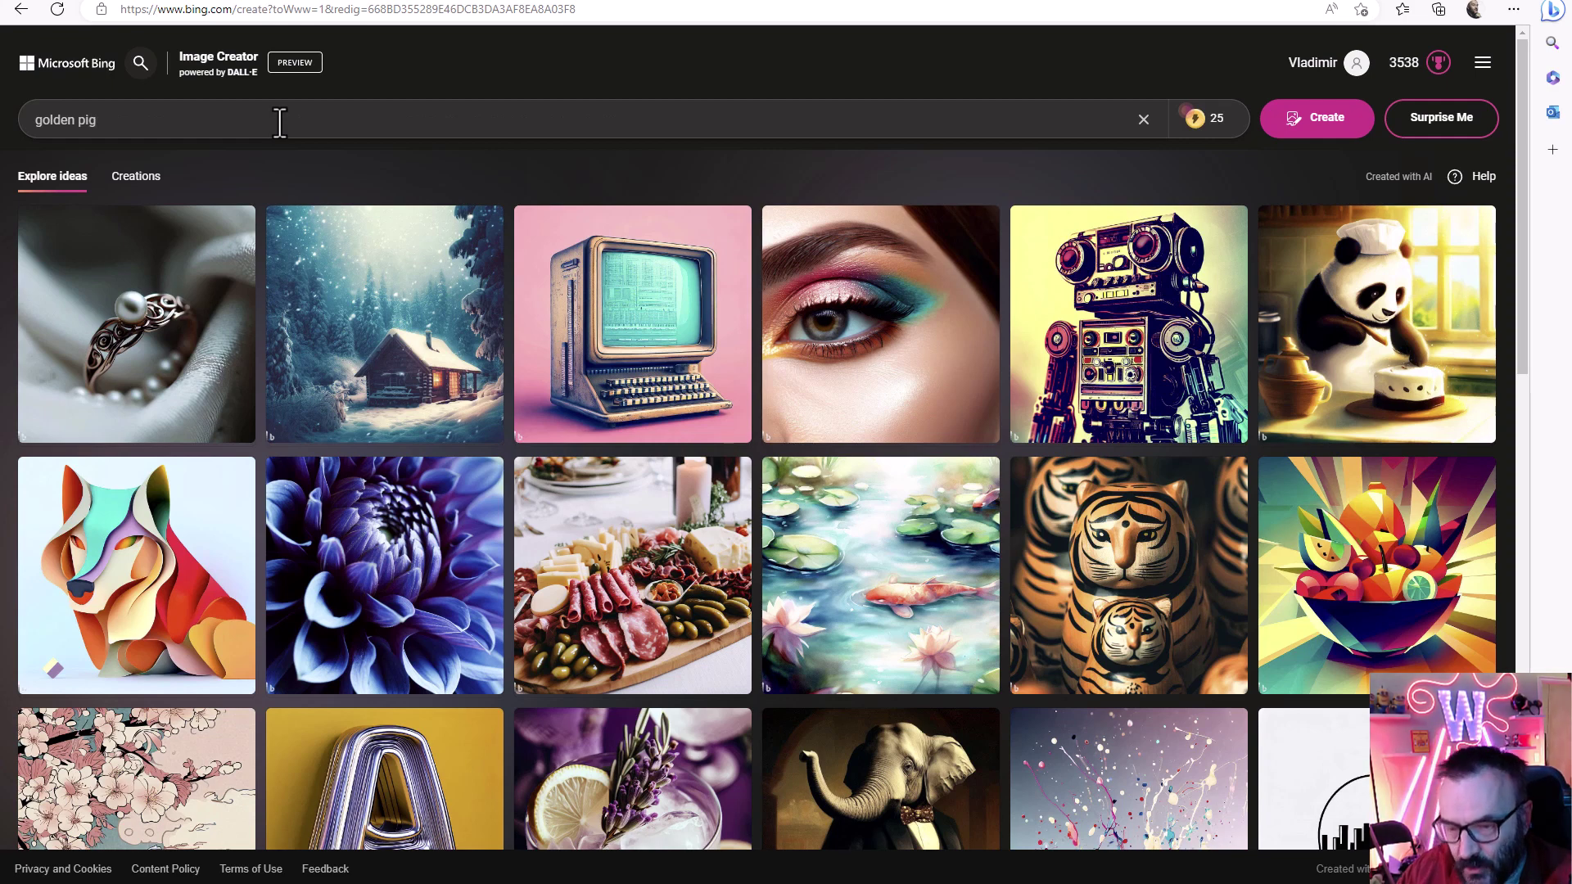
pyautogui.click(1290, 127)
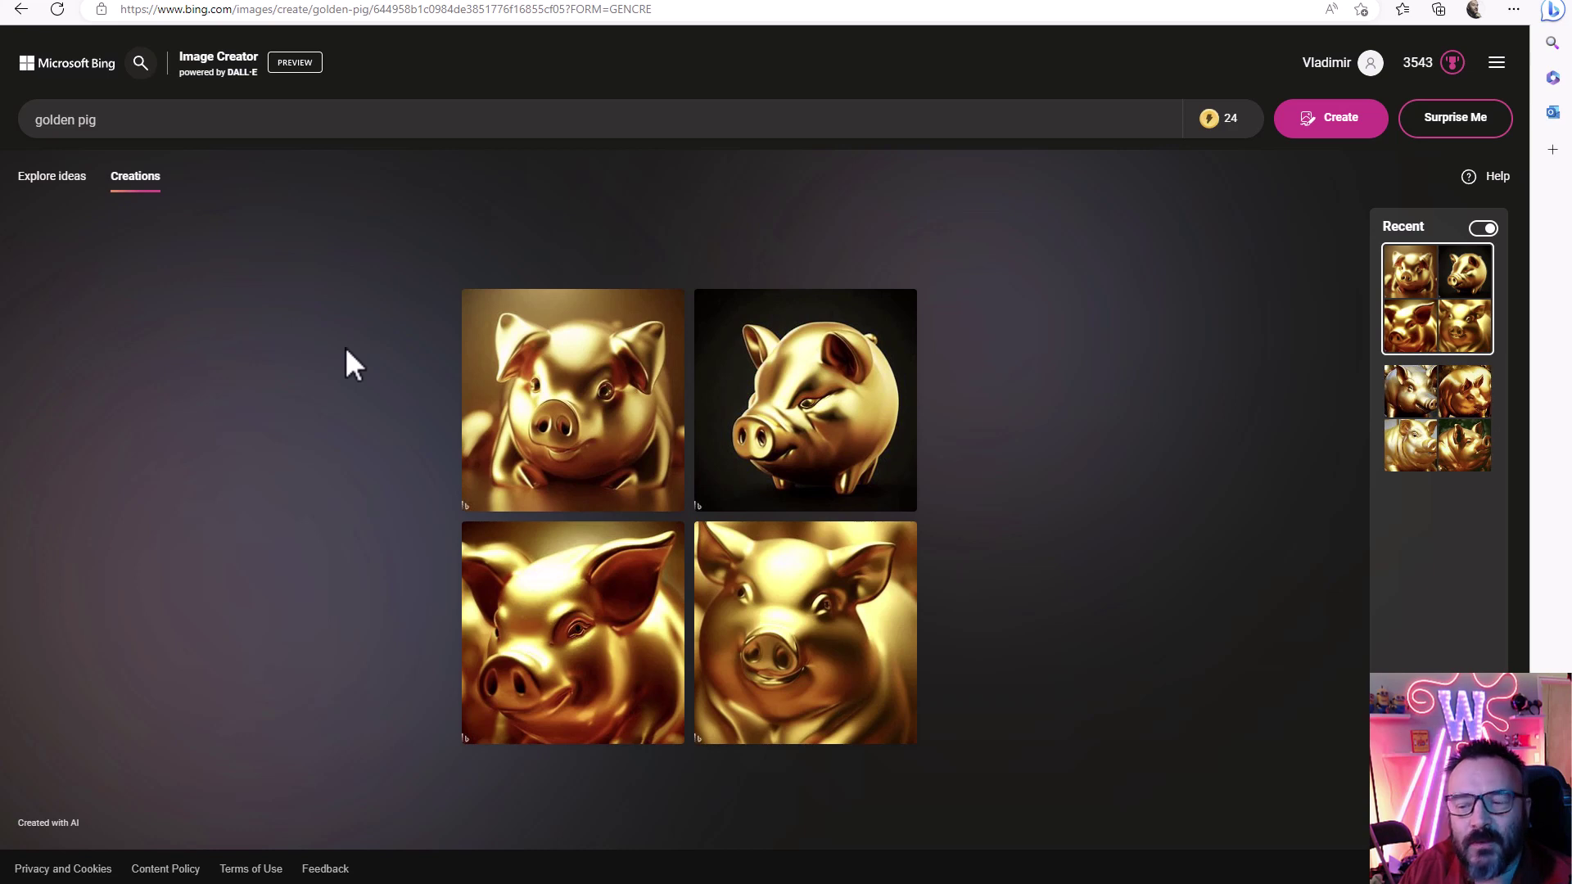
pyautogui.click(280, 128)
pyautogui.tripleClick(171, 120)
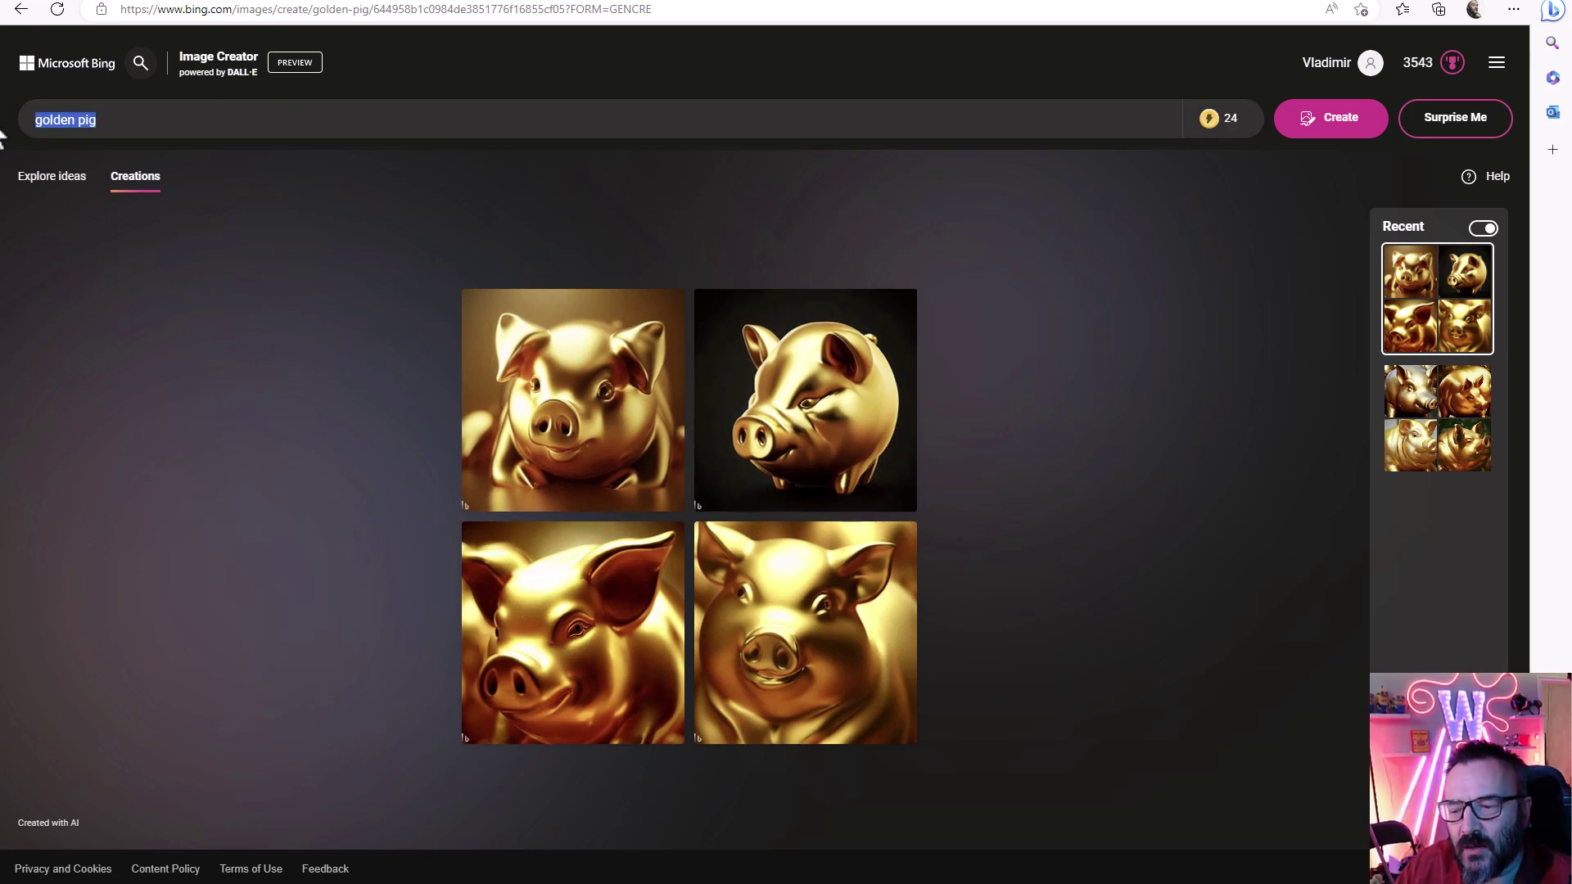